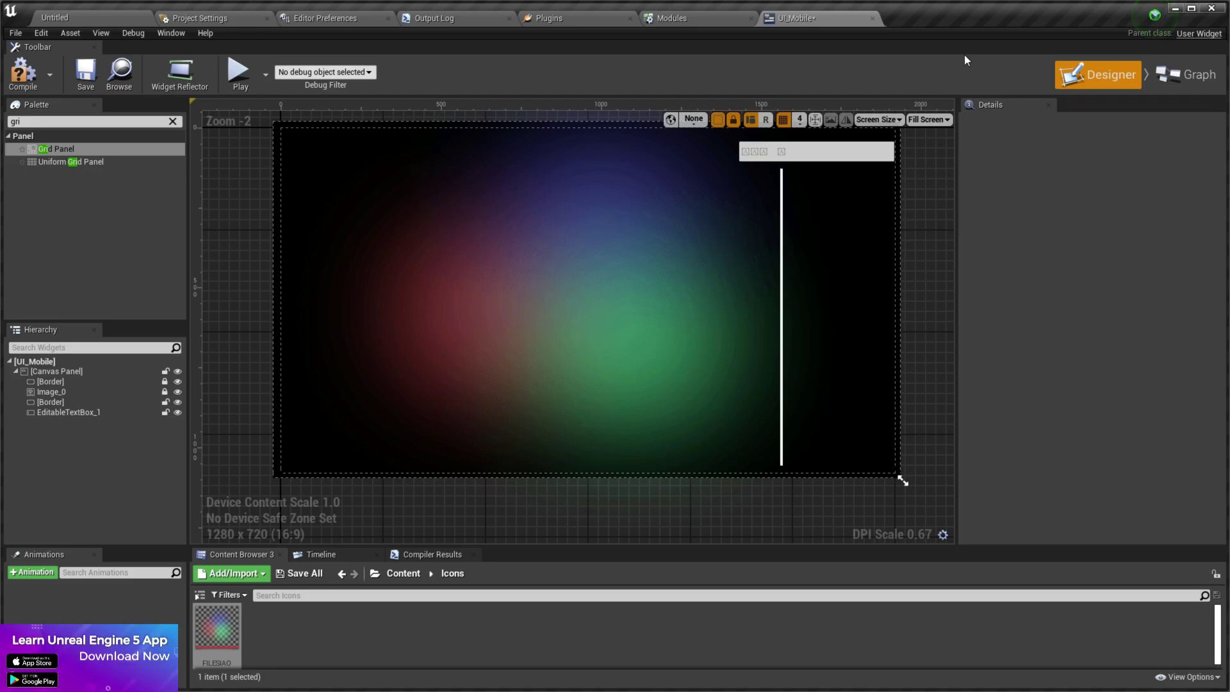
# Step: Find Scroll Box in the Palette and place it on the UI_Mobile canvas
pyautogui.click(173, 122)
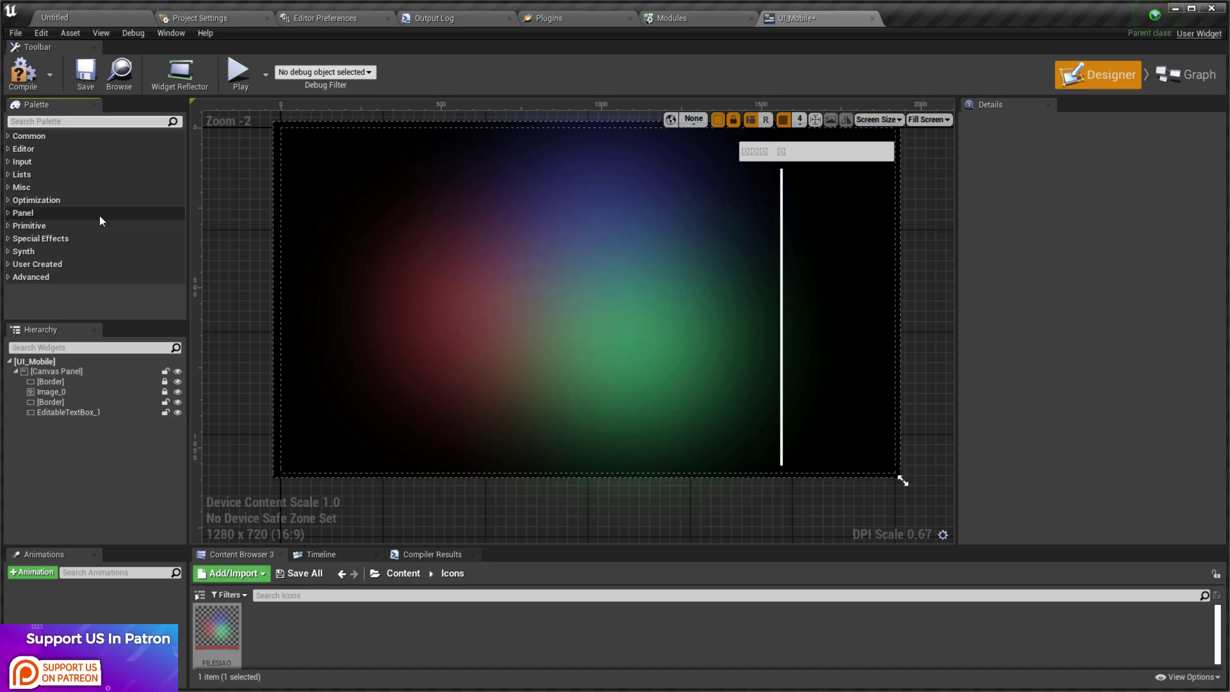
pyautogui.click(35, 121)
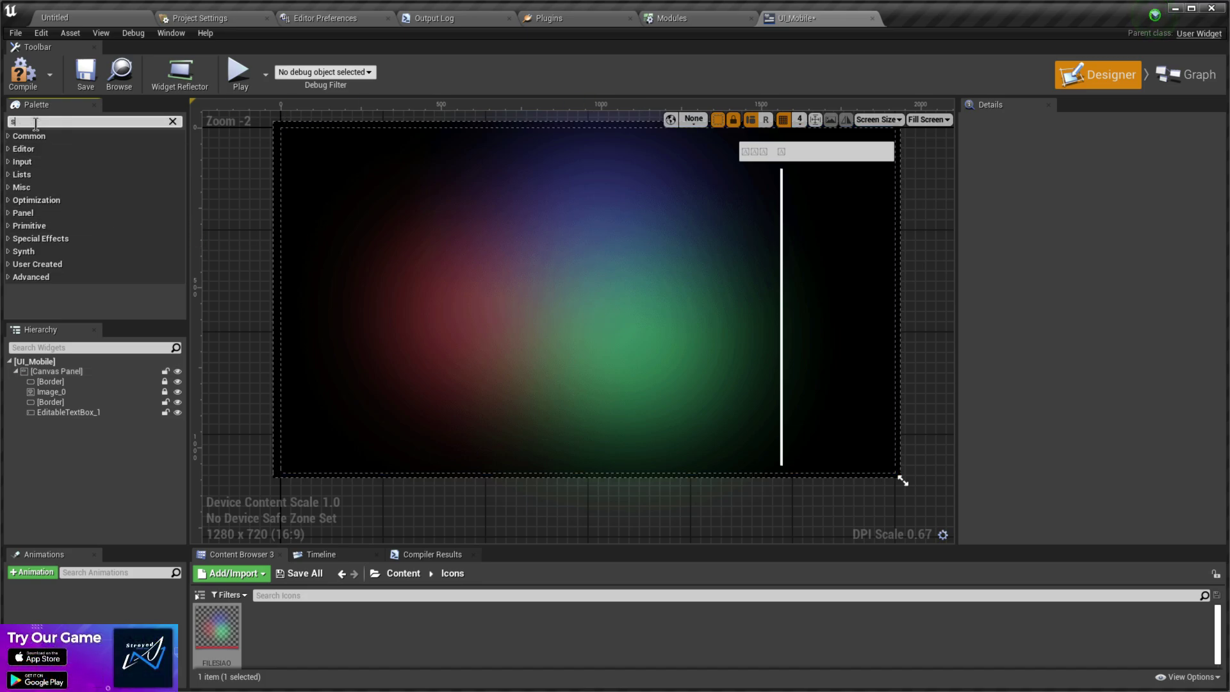
pyautogui.write('sc')
pyautogui.moveTo(74, 163); pyautogui.dragTo(784, 477)
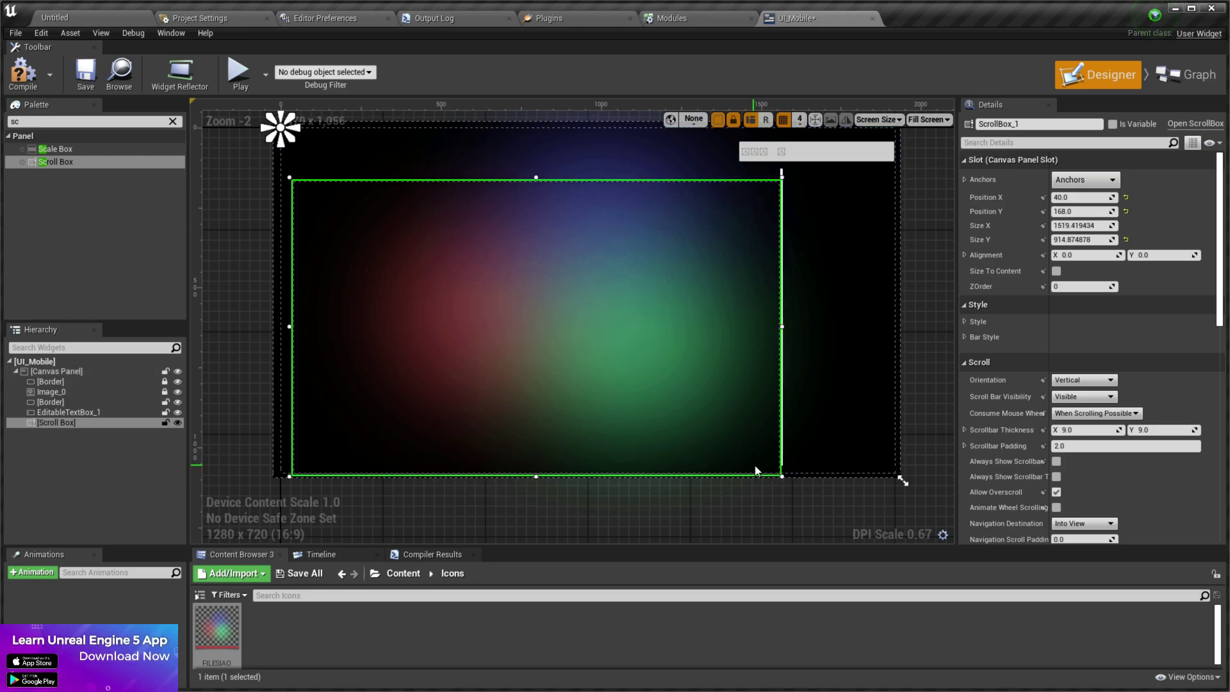
# Step: Stretch the Scroll Box to the screen's left edge and raise its top, to about 1557 x 945
pyautogui.scroll(10, 595, 344)
pyautogui.rightClick(609, 115)
pyautogui.moveTo(533, 405); pyautogui.dragTo(606, 187, button='right')
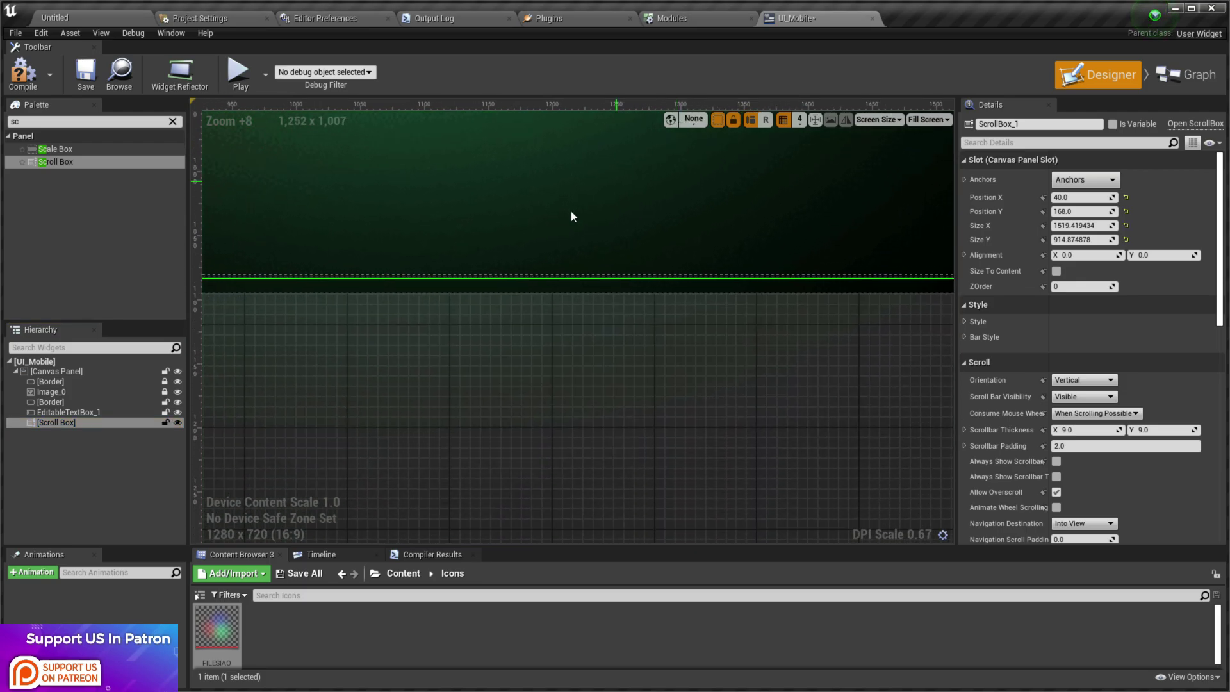
pyautogui.scroll(12, 589, 275)
pyautogui.scroll(-6, 523, 243)
pyautogui.scroll(-18, 467, 356)
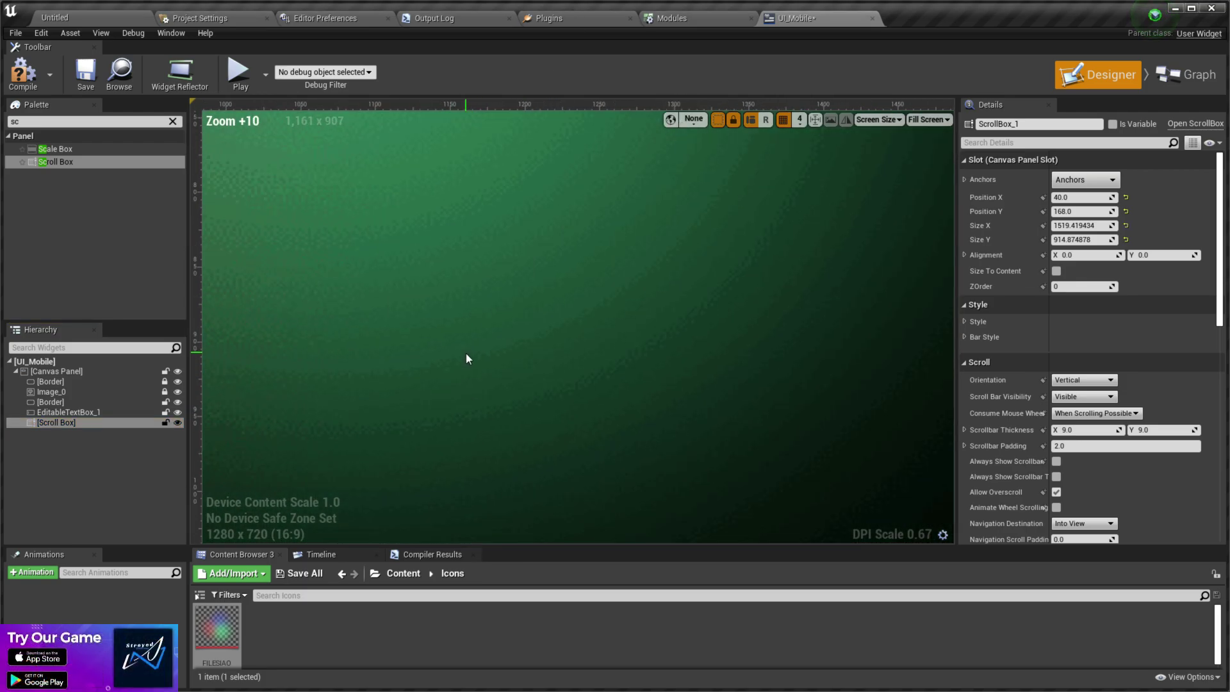
pyautogui.scroll(4, 532, 345)
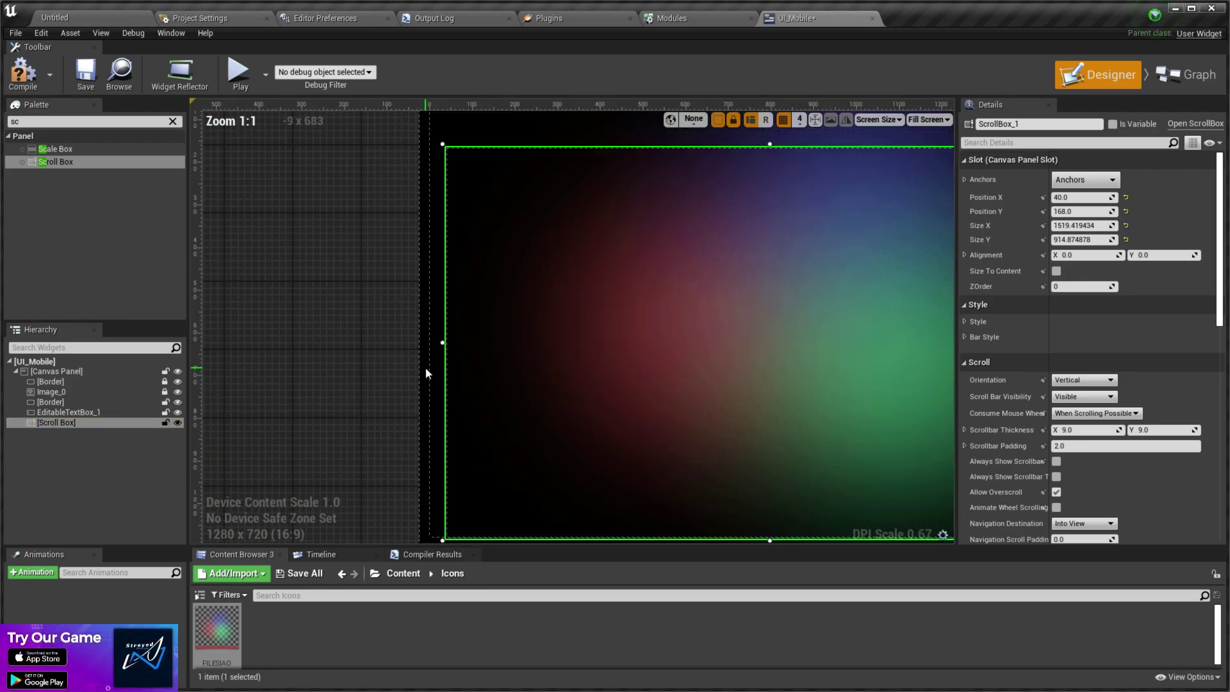
pyautogui.moveTo(439, 343); pyautogui.dragTo(426, 347)
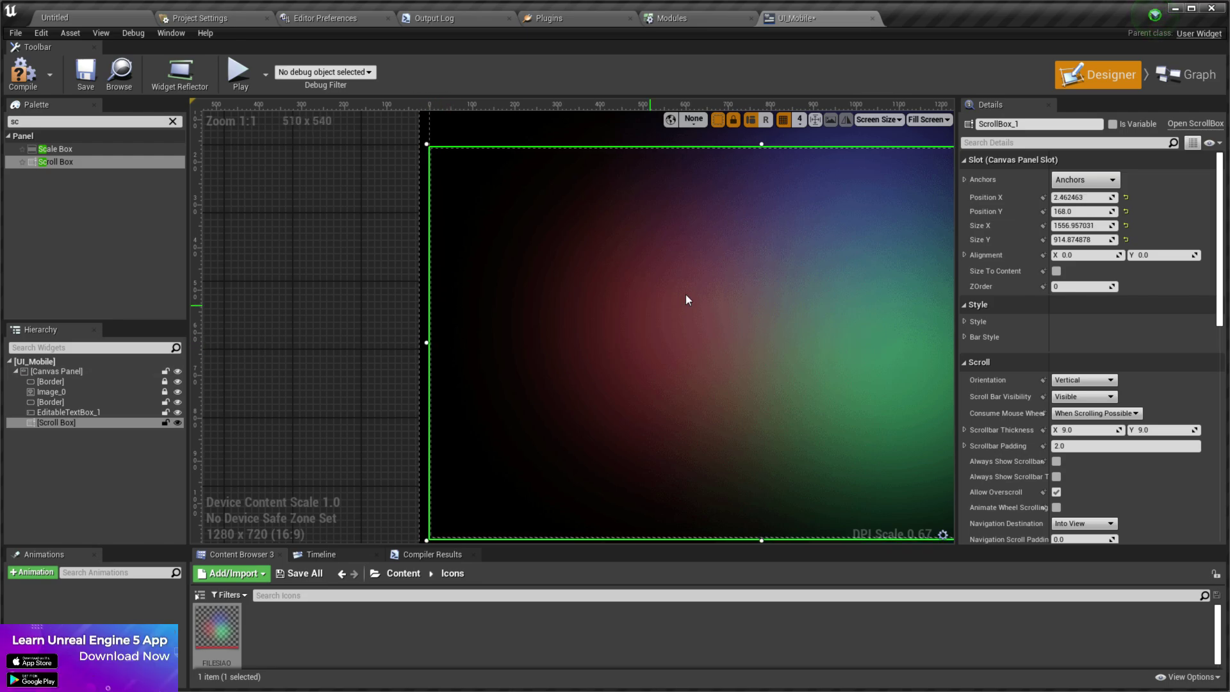
pyautogui.moveTo(637, 309); pyautogui.dragTo(455, 367, button='right')
pyautogui.moveTo(508, 232); pyautogui.dragTo(502, 214)
pyautogui.scroll(-2, 564, 255)
pyautogui.scroll(-1, 543, 284)
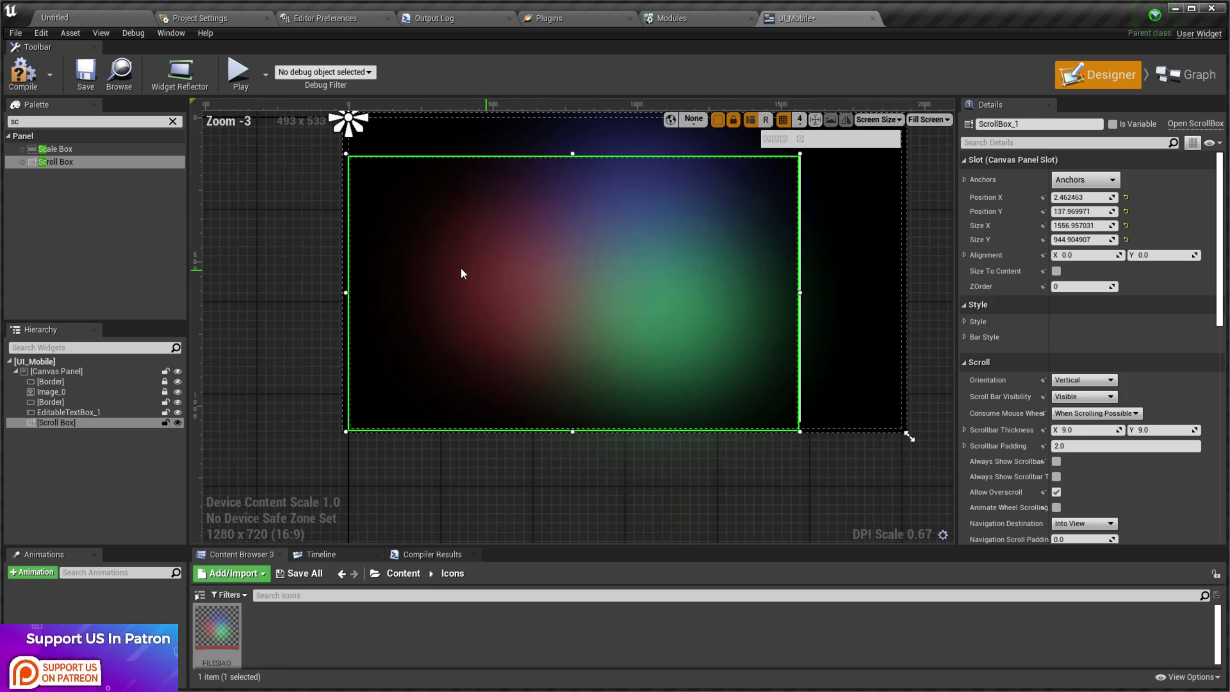
# Step: Nest a Grid Panel inside the Scroll Box in the Hierarchy
pyautogui.click(152, 122)
pyautogui.write('sc')
pyautogui.press('BackSpace')
pyautogui.press('BackSpace')
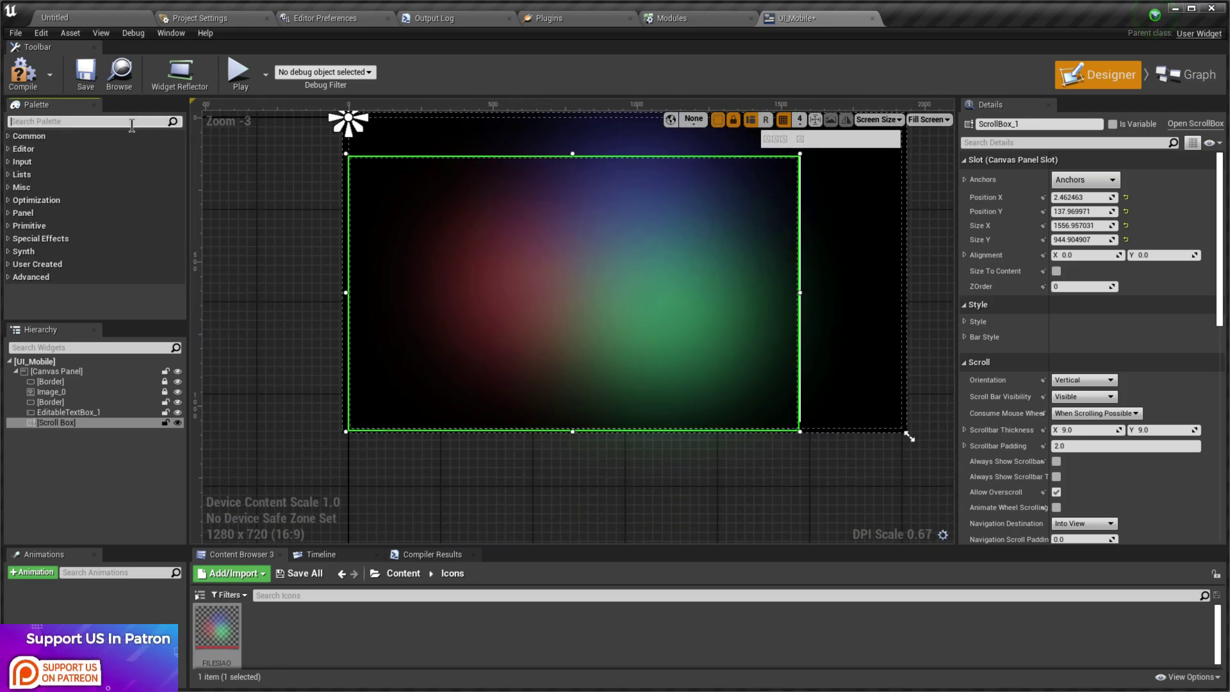
pyautogui.write('gr')
pyautogui.moveTo(57, 175); pyautogui.dragTo(70, 427)
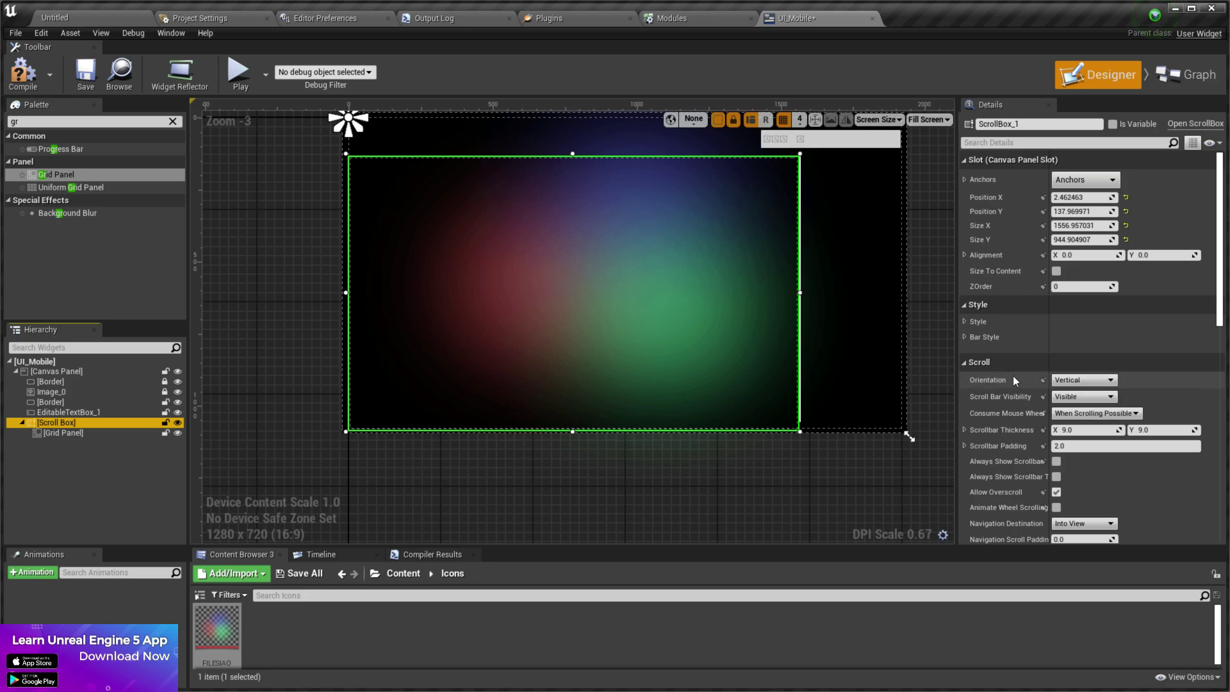
# Step: Set the Scroll Box's Orientation to Horizontal
pyautogui.click(1083, 380)
pyautogui.click(1083, 398)
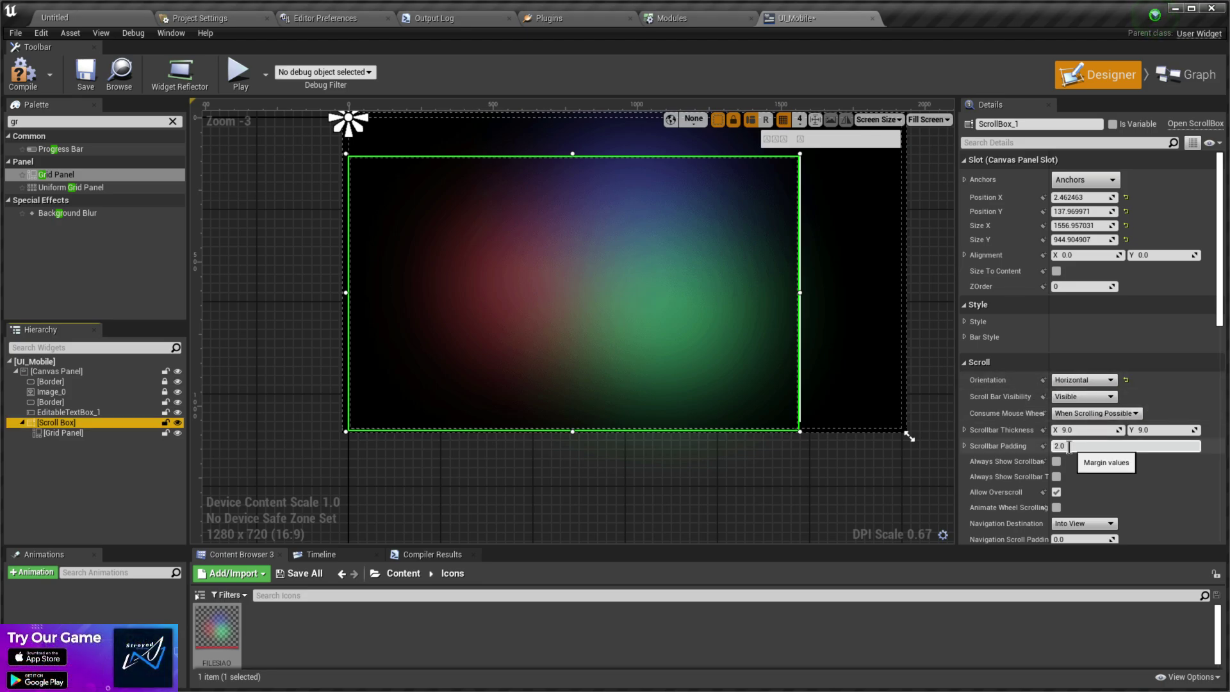
pyautogui.scroll(-6, 1118, 482)
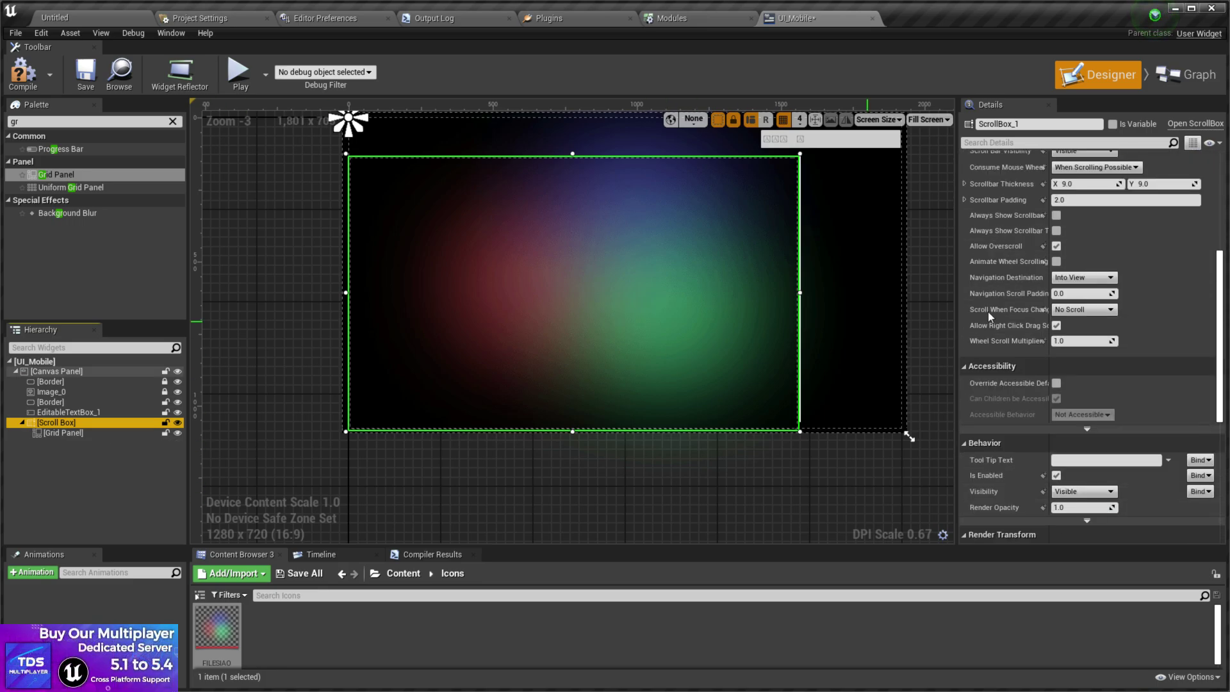
pyautogui.scroll(6, 1039, 274)
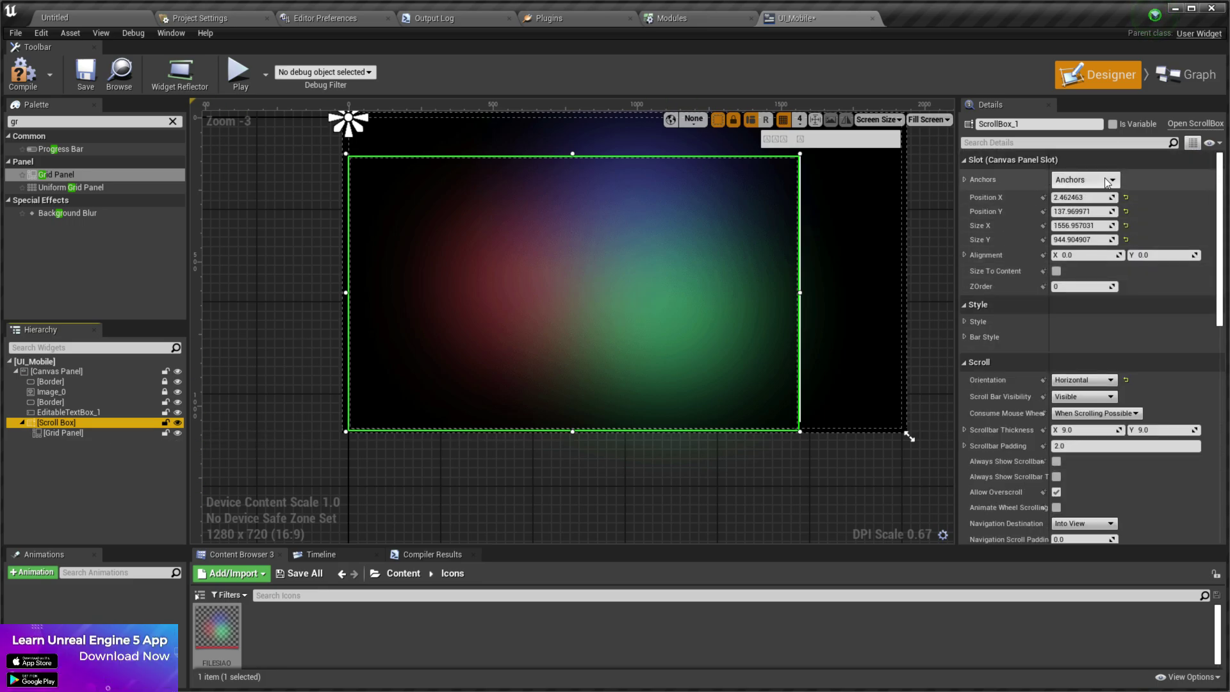
# Step: Change the Scroll Box's anchor preset, trying bottom centre before settling on another
pyautogui.click(1083, 184)
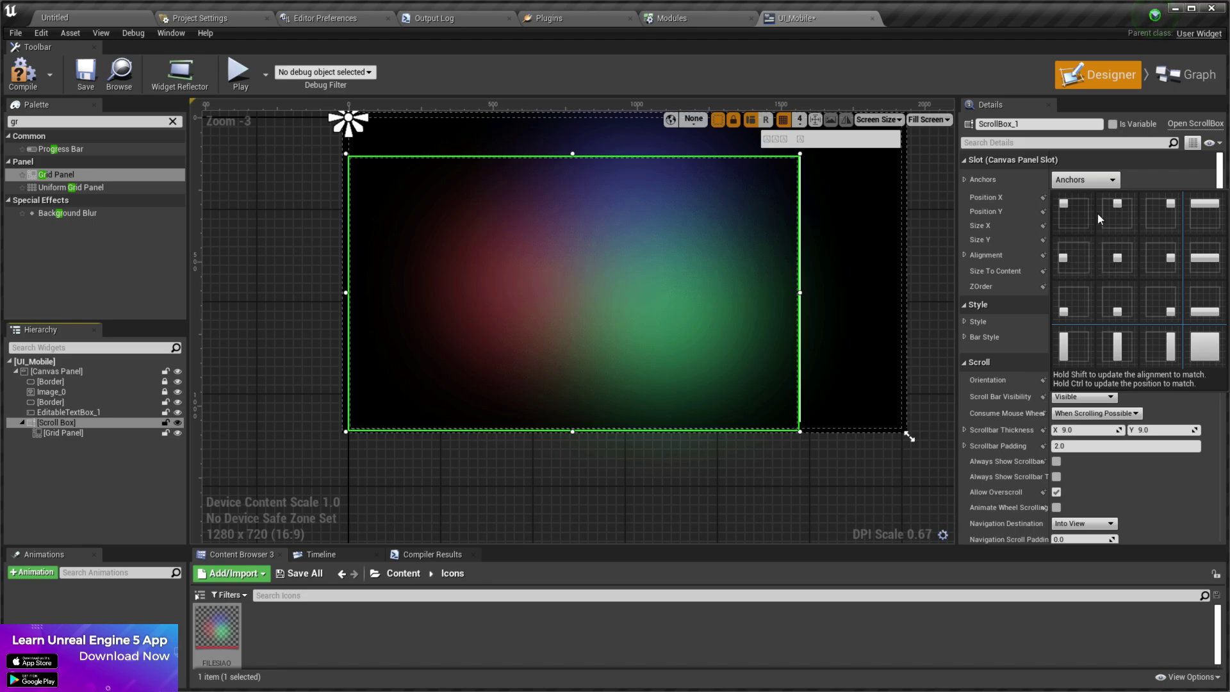
pyautogui.click(1126, 317)
pyautogui.click(1081, 184)
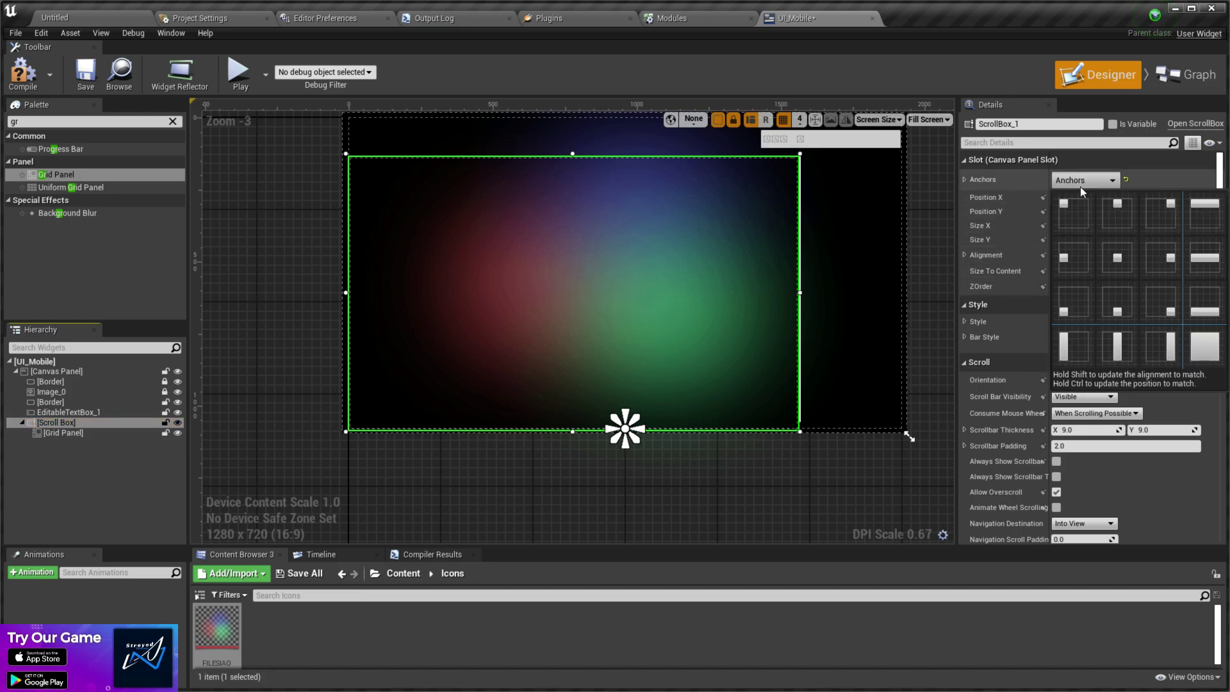
pyautogui.click(1078, 236)
pyautogui.click(1053, 182)
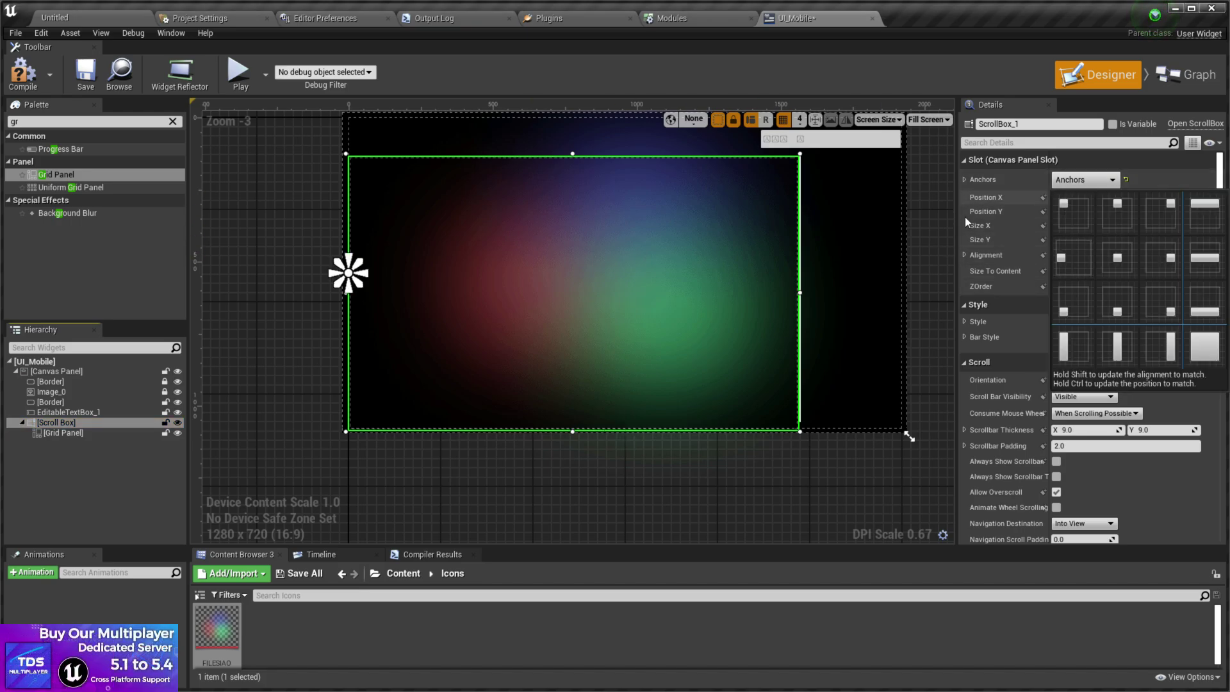
pyautogui.click(100, 433)
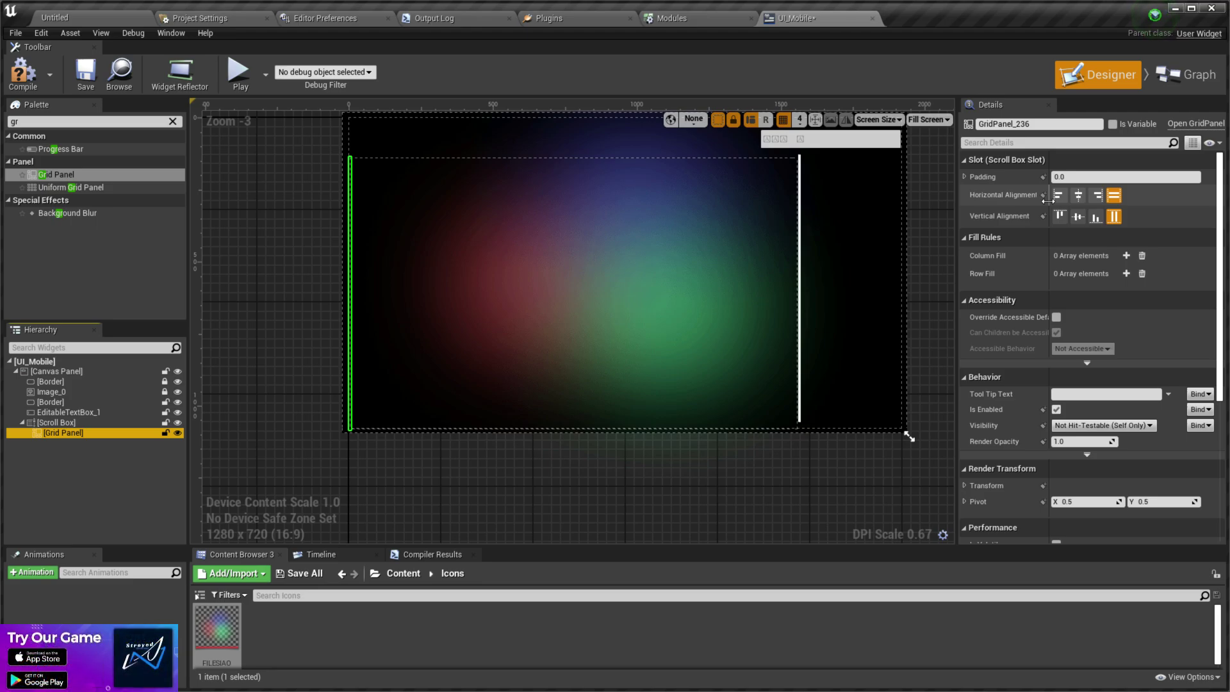
# Step: Set the Grid Panel's horizontal and vertical alignment to Center
pyautogui.click(1079, 194)
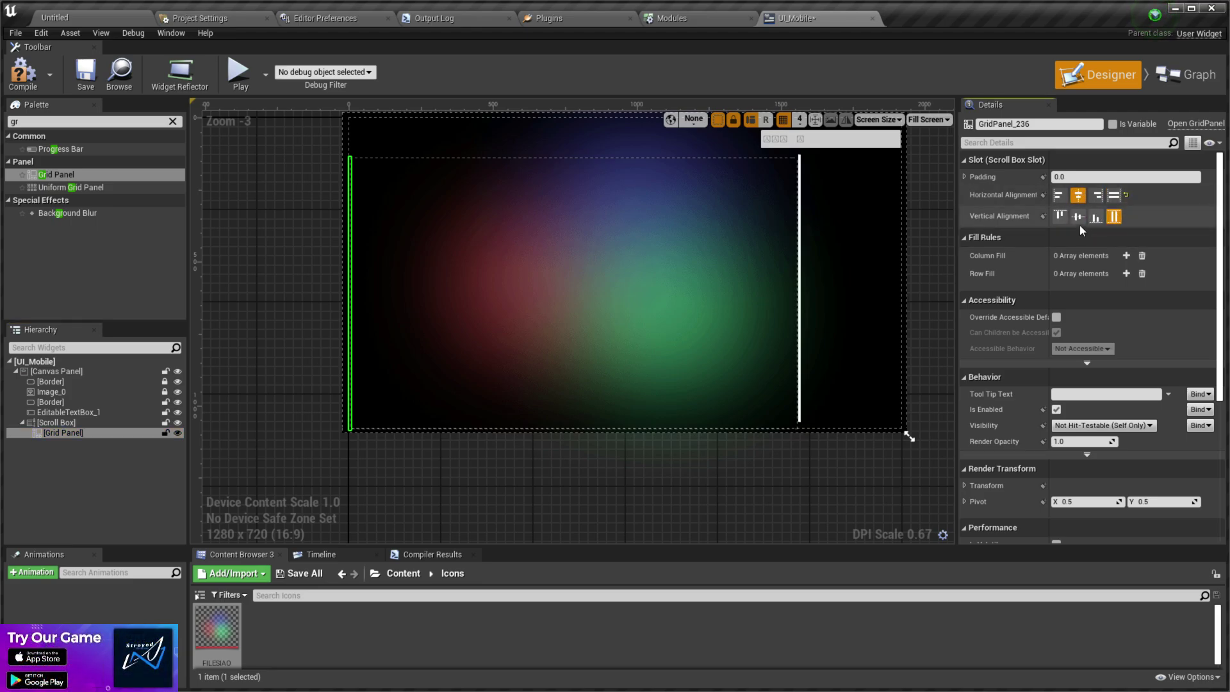
pyautogui.click(1096, 217)
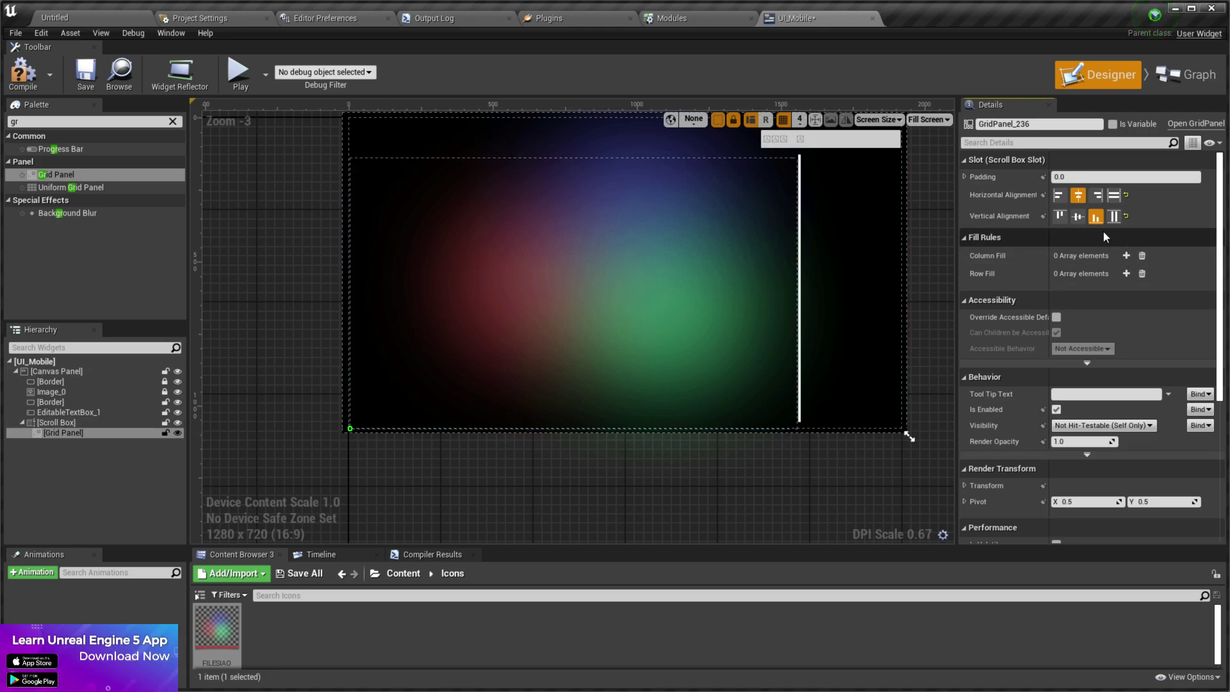
pyautogui.click(1078, 217)
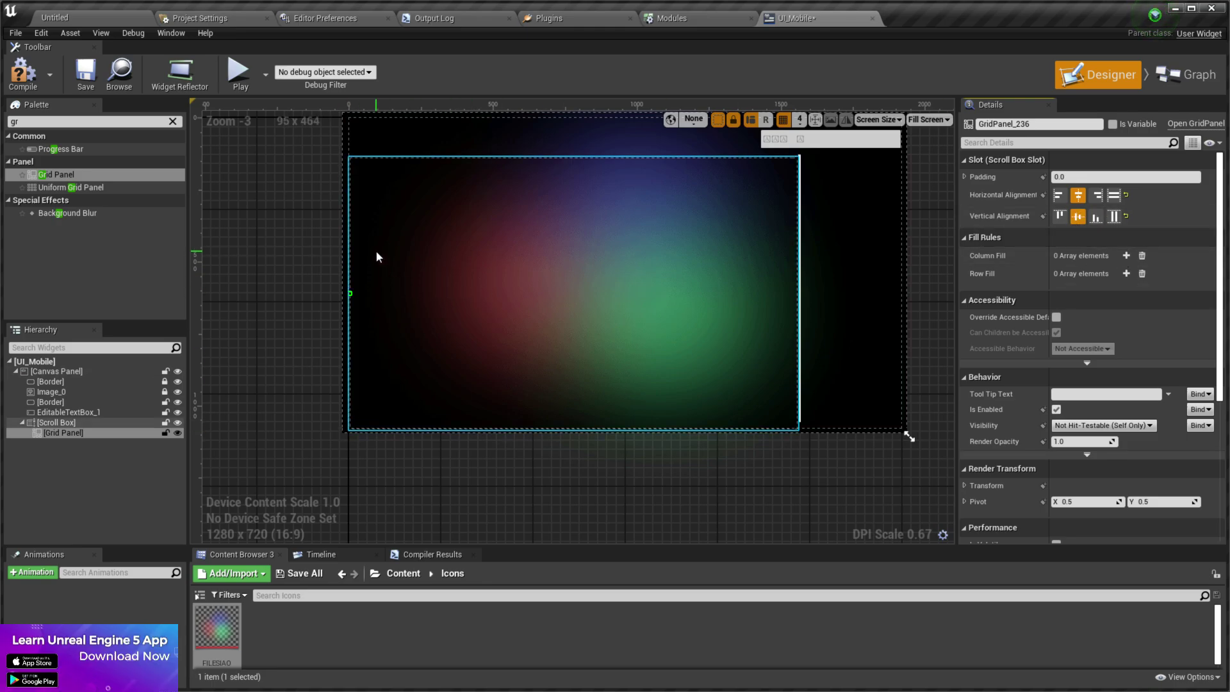
# Step: Tick Is Variable so GridPanel_236 is accessible from the graph
pyautogui.scroll(-5, 1099, 333)
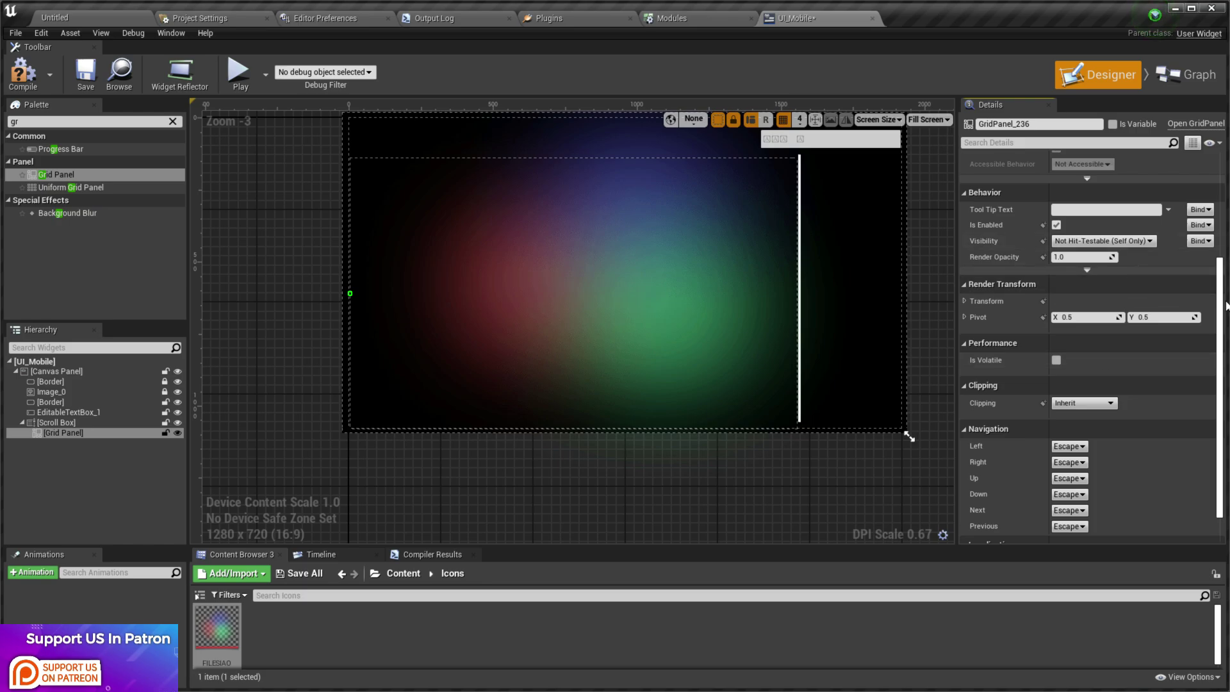
pyautogui.scroll(1, 1128, 193)
pyautogui.scroll(-6, 1120, 225)
pyautogui.click(1113, 123)
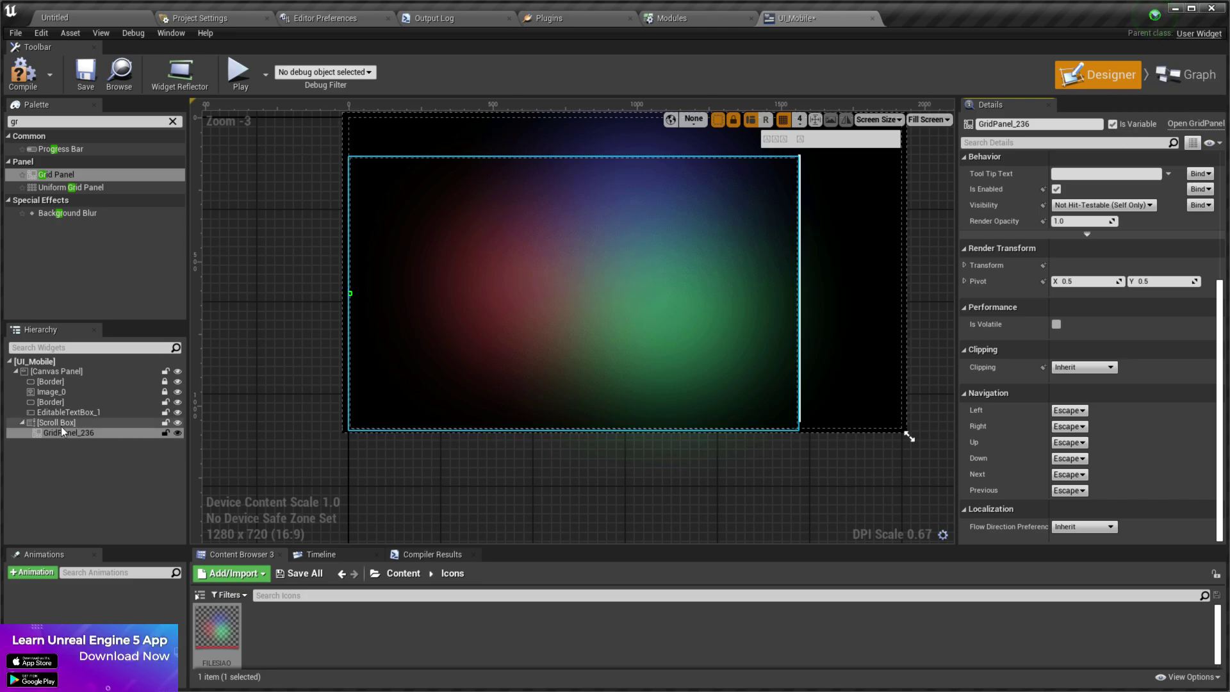
# Step: Delete the unused Event Tick node from the UI_Mobile event graph
pyautogui.click(1185, 74)
pyautogui.click(644, 506)
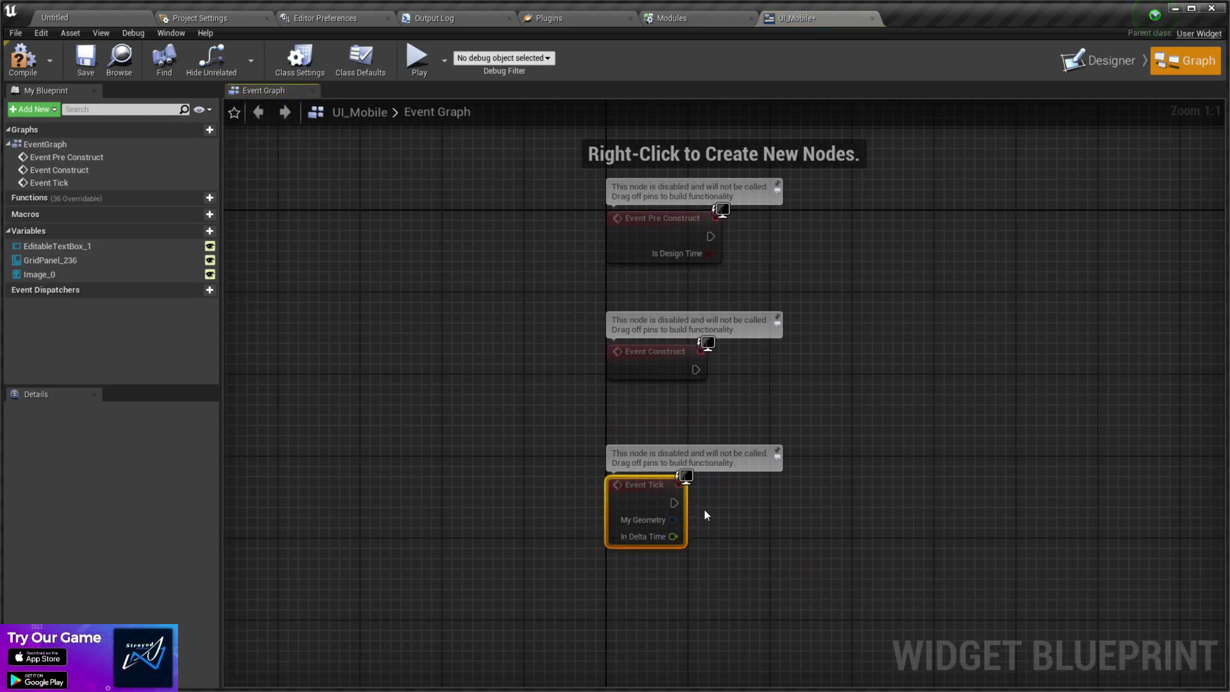
pyautogui.press('Delete')
pyautogui.moveTo(819, 264); pyautogui.dragTo(662, 321, button='right')
# Step: Add a For Loop node and connect Event Pre Construct and Event Construct to it
pyautogui.rightClick(691, 310)
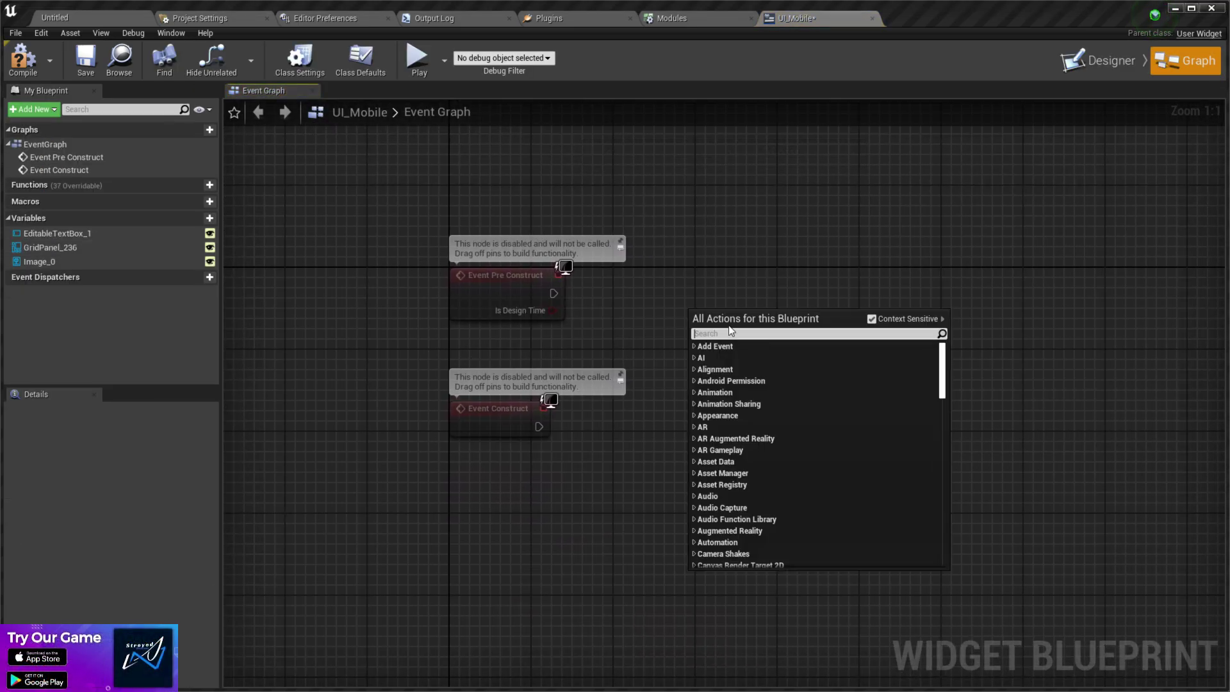
pyautogui.write('foor')
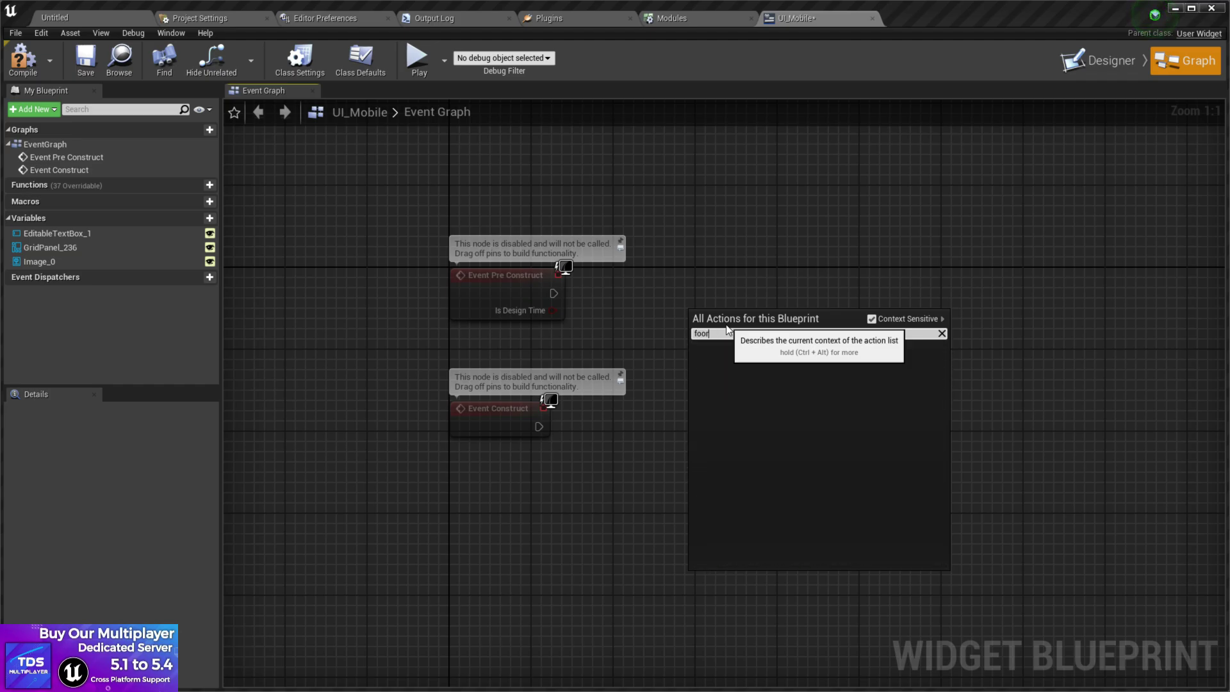
pyautogui.press('BackSpace')
pyautogui.press('BackSpace')
pyautogui.press('BackSpace')
pyautogui.press('BackSpace')
pyautogui.write('loop')
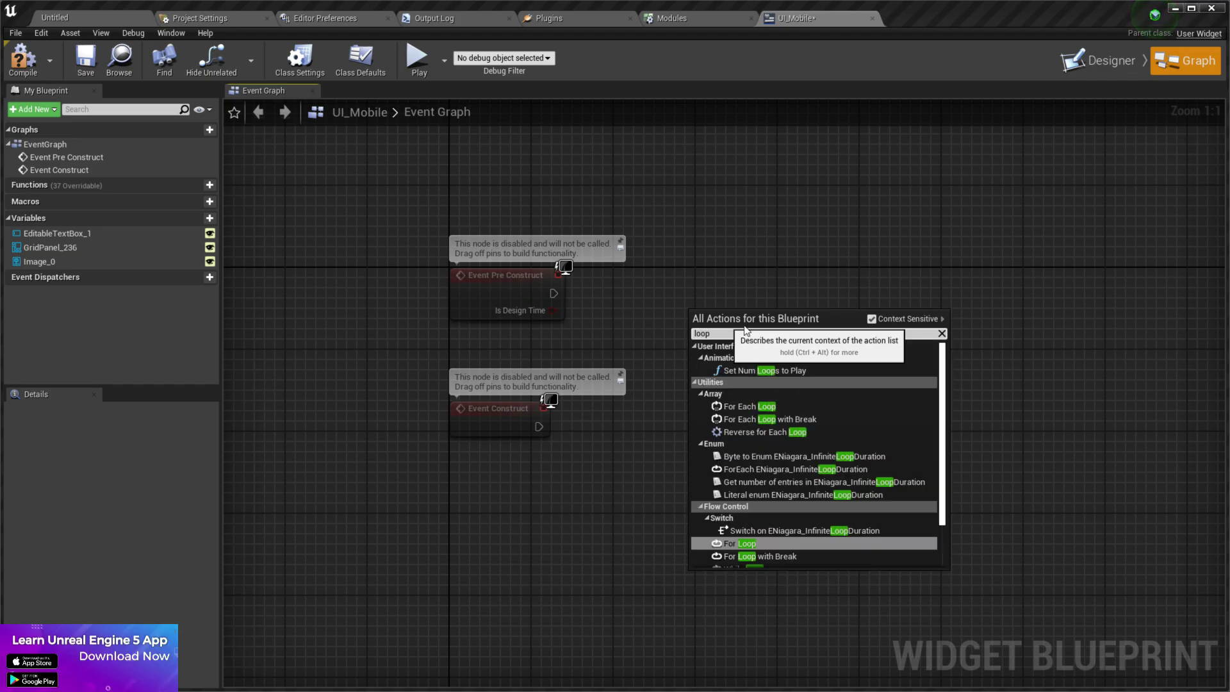
pyautogui.click(769, 536)
pyautogui.press('Delete')
pyautogui.rightClick(764, 339)
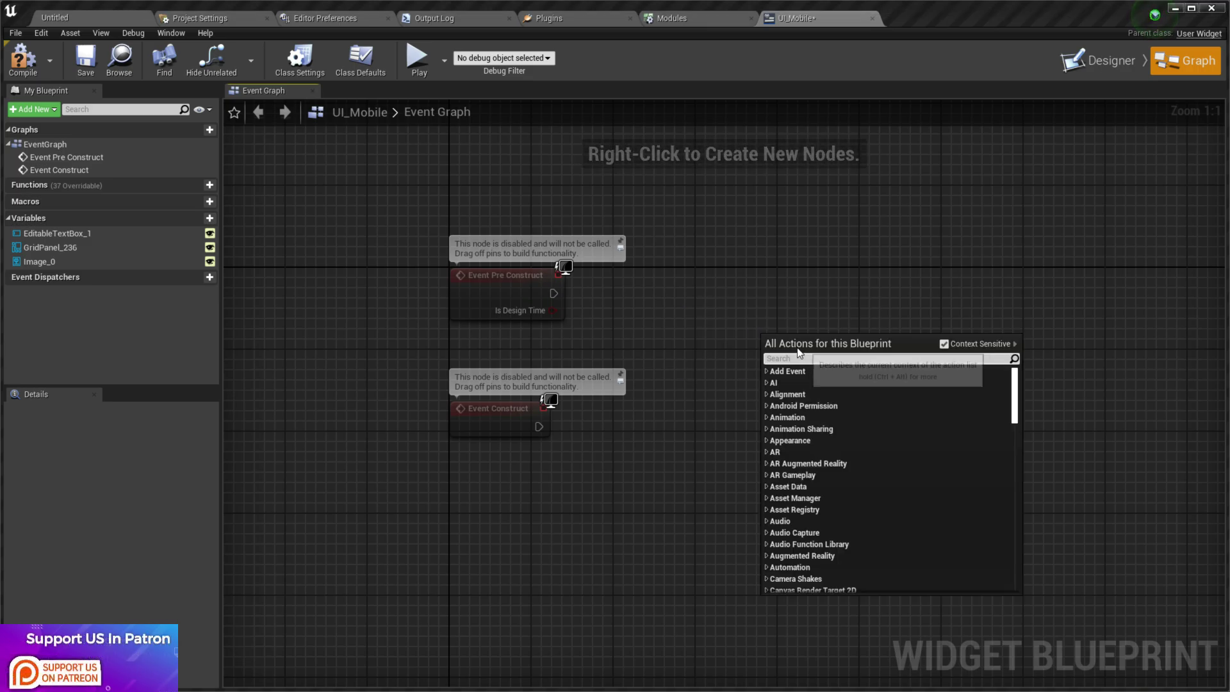
pyautogui.write('loop')
pyautogui.scroll(-3, 828, 512)
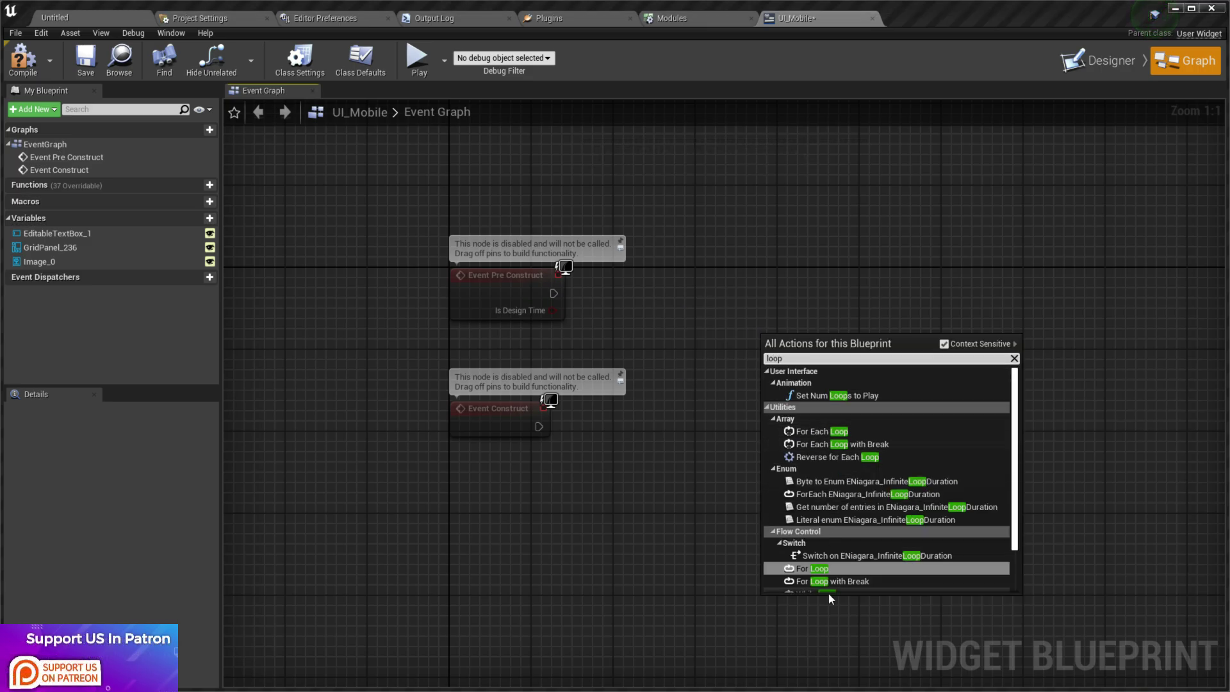
pyautogui.click(829, 589)
pyautogui.moveTo(544, 292); pyautogui.dragTo(769, 356)
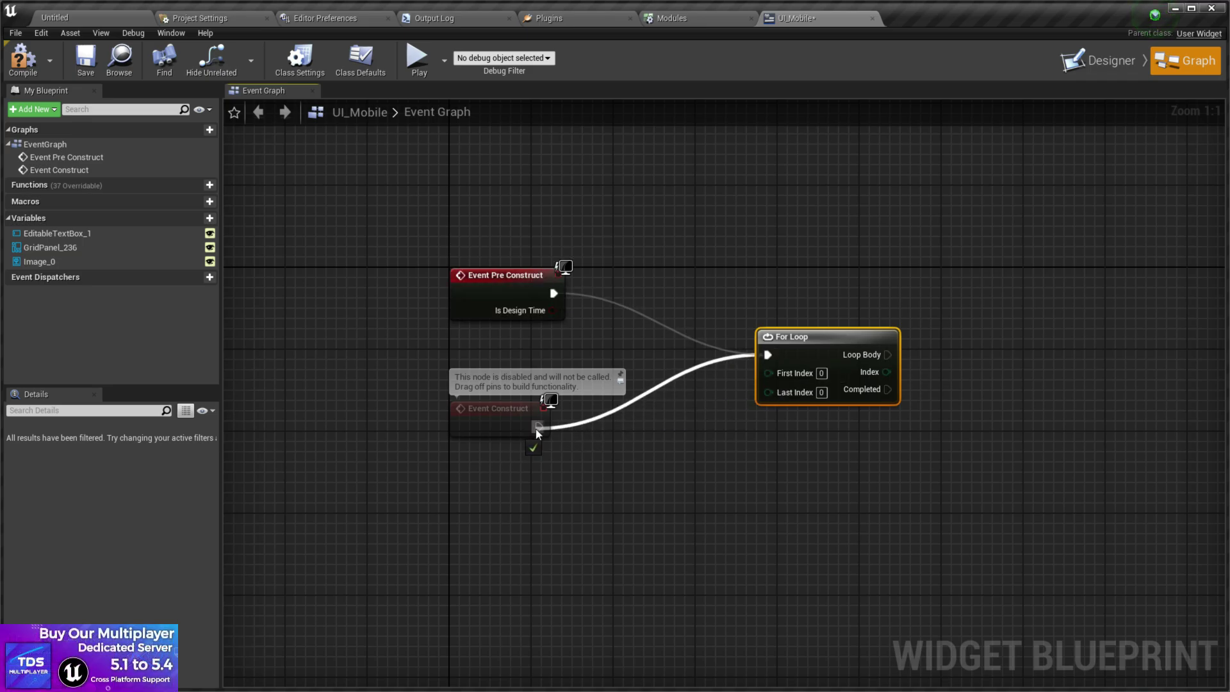
pyautogui.moveTo(537, 427); pyautogui.dragTo(768, 355)
# Step: Set the For Loop's First Index to 1 and Last Index to 12
pyautogui.click(822, 374)
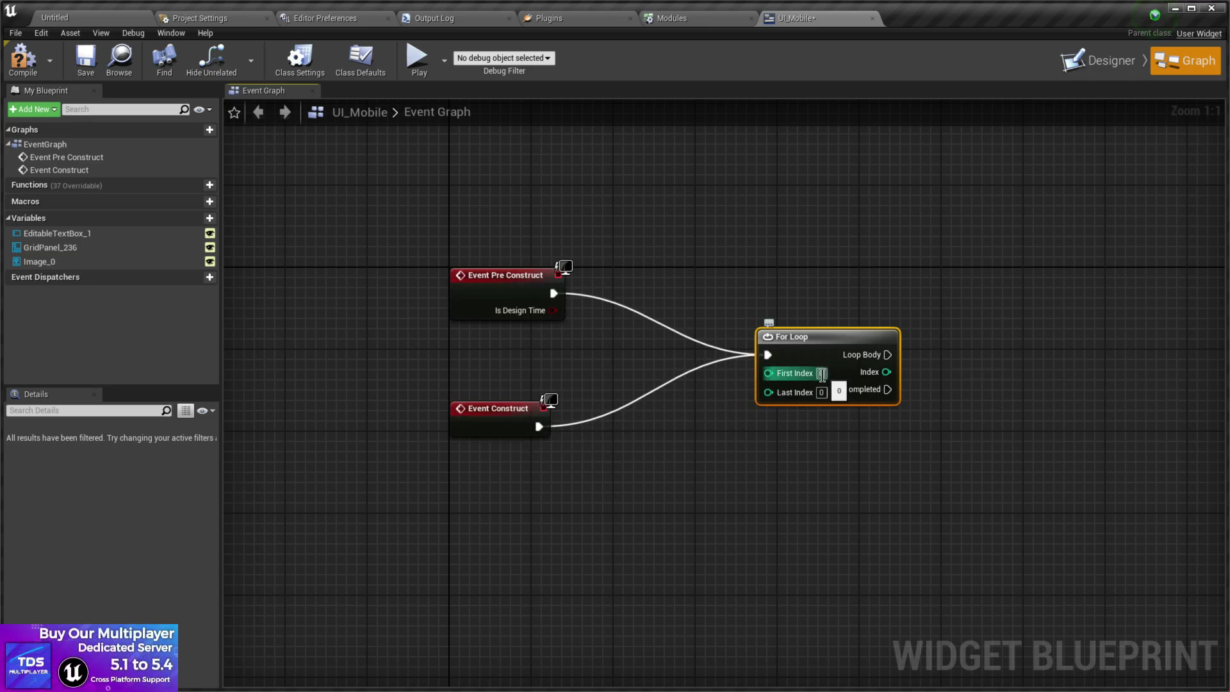
pyautogui.write('1')
pyautogui.click(822, 392)
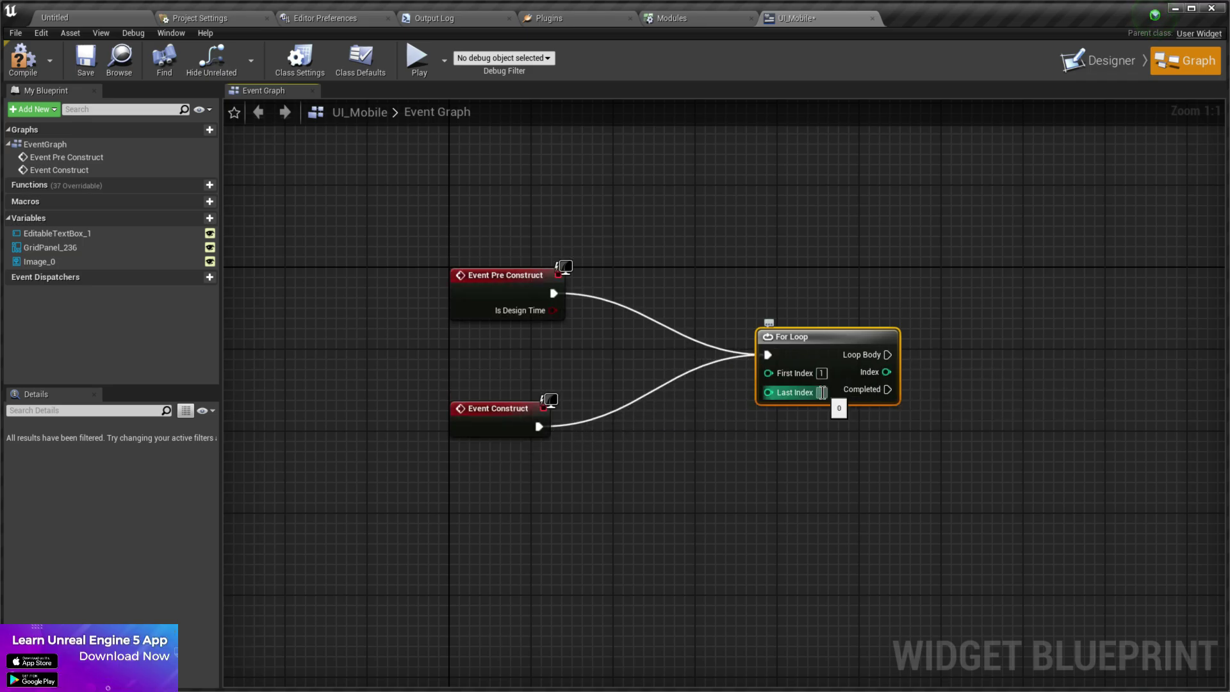
pyautogui.write('12')
pyautogui.click(855, 416)
# Step: Add a Create Widget node on the Loop Body and return to the level editor
pyautogui.moveTo(855, 415); pyautogui.dragTo(720, 439, button='right')
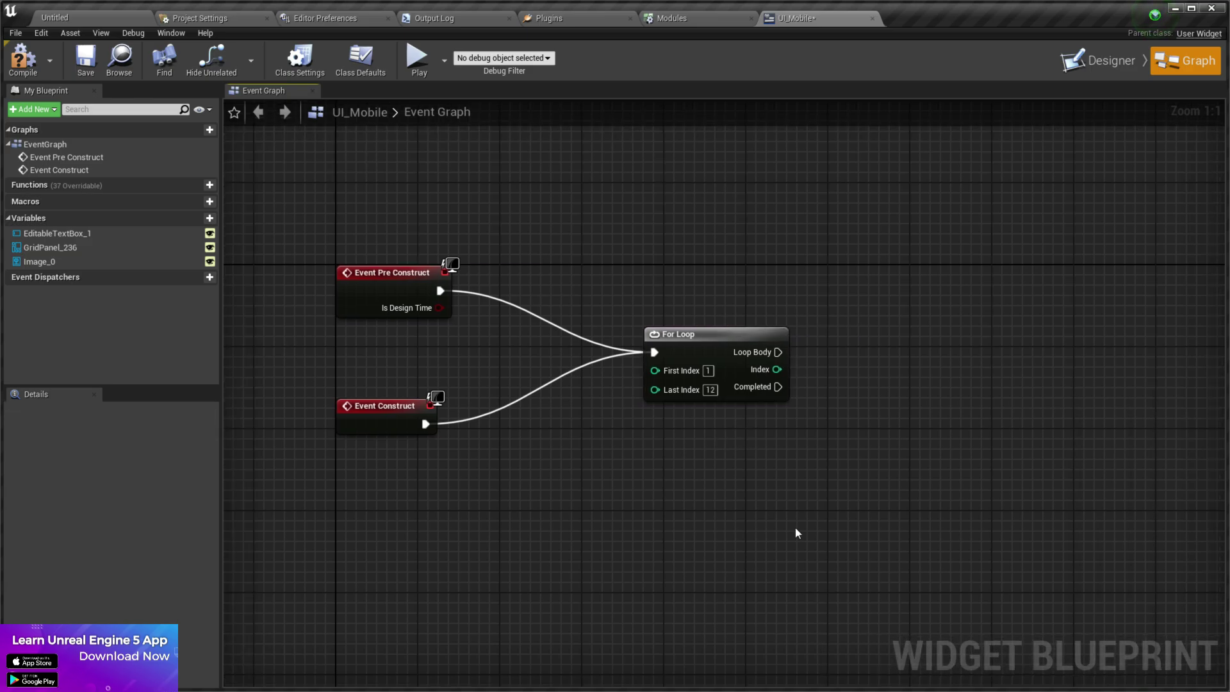
pyautogui.moveTo(778, 470); pyautogui.dragTo(578, 447, button='right')
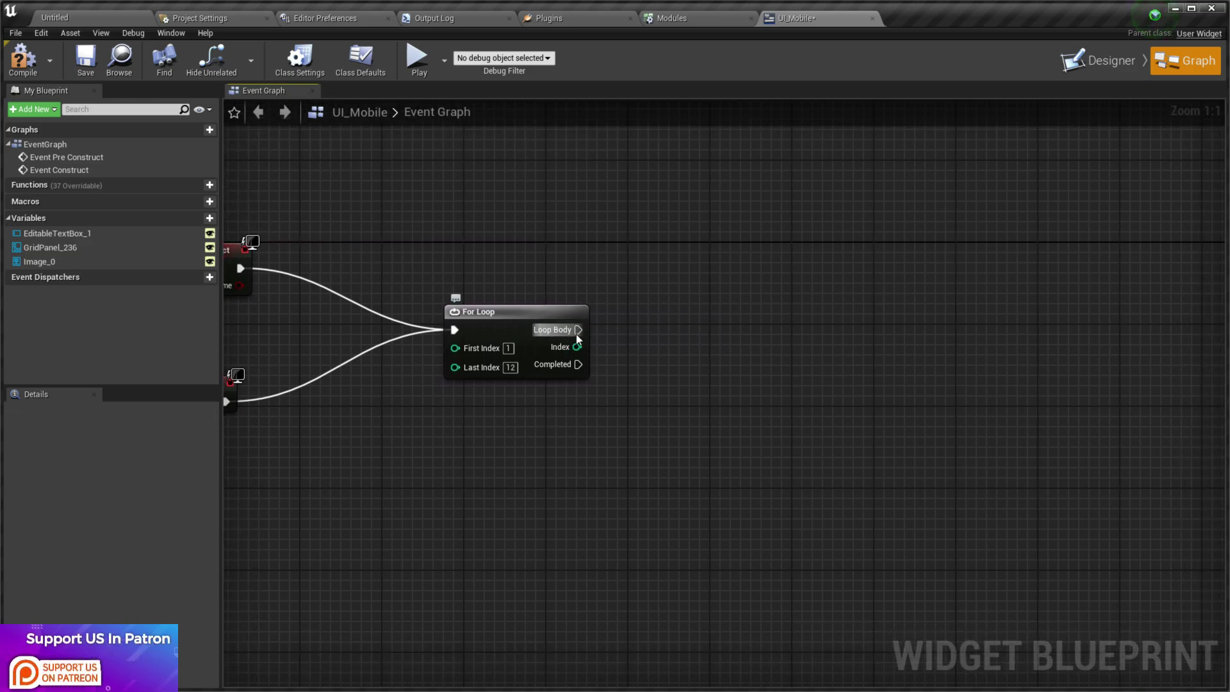
pyautogui.moveTo(571, 335); pyautogui.dragTo(791, 298)
pyautogui.write('creat wid')
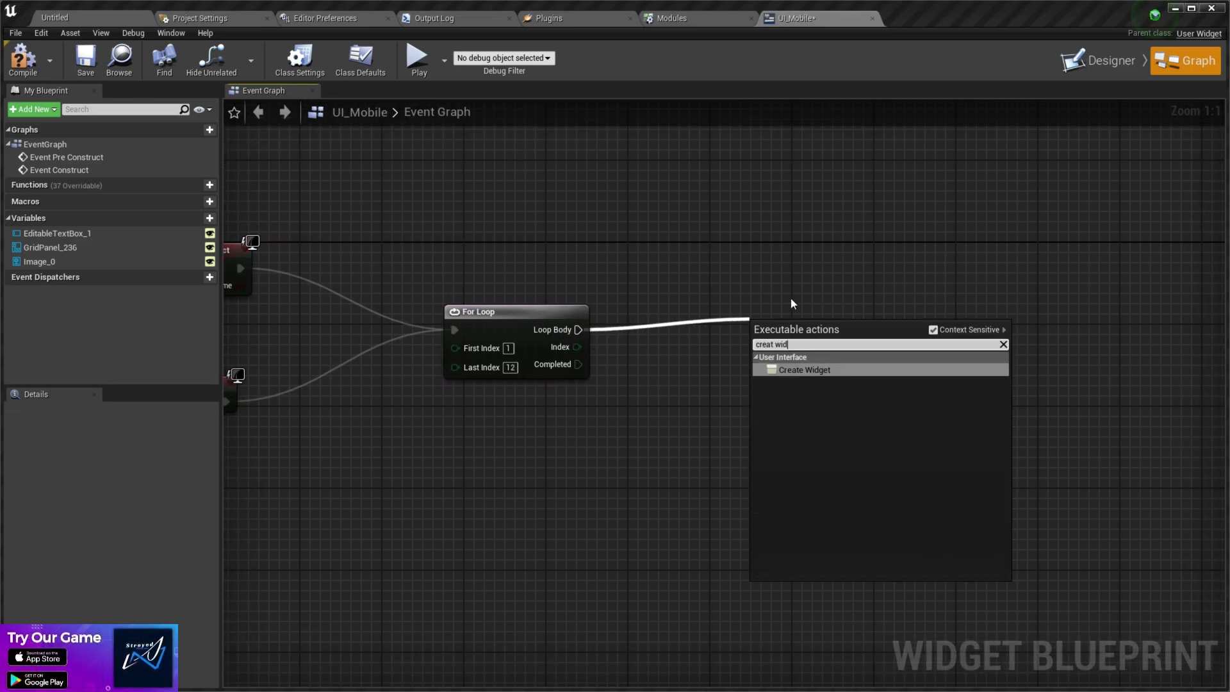
pyautogui.press('Return')
pyautogui.moveTo(795, 340); pyautogui.dragTo(674, 313)
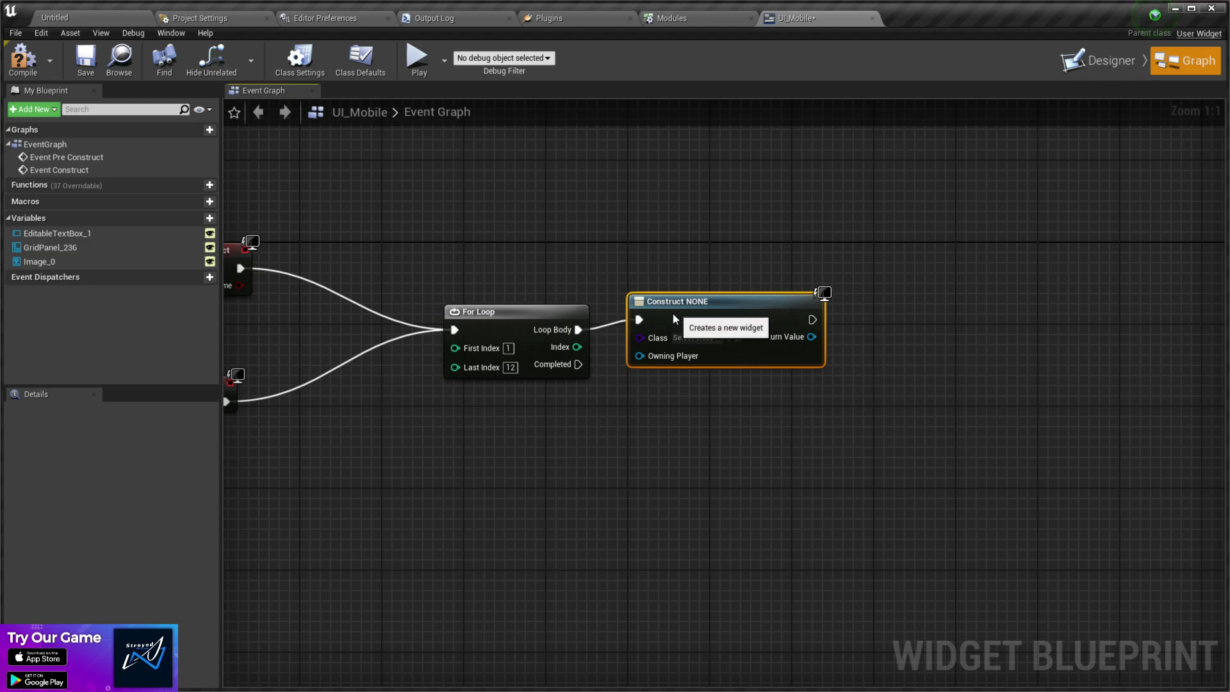
pyautogui.click(55, 17)
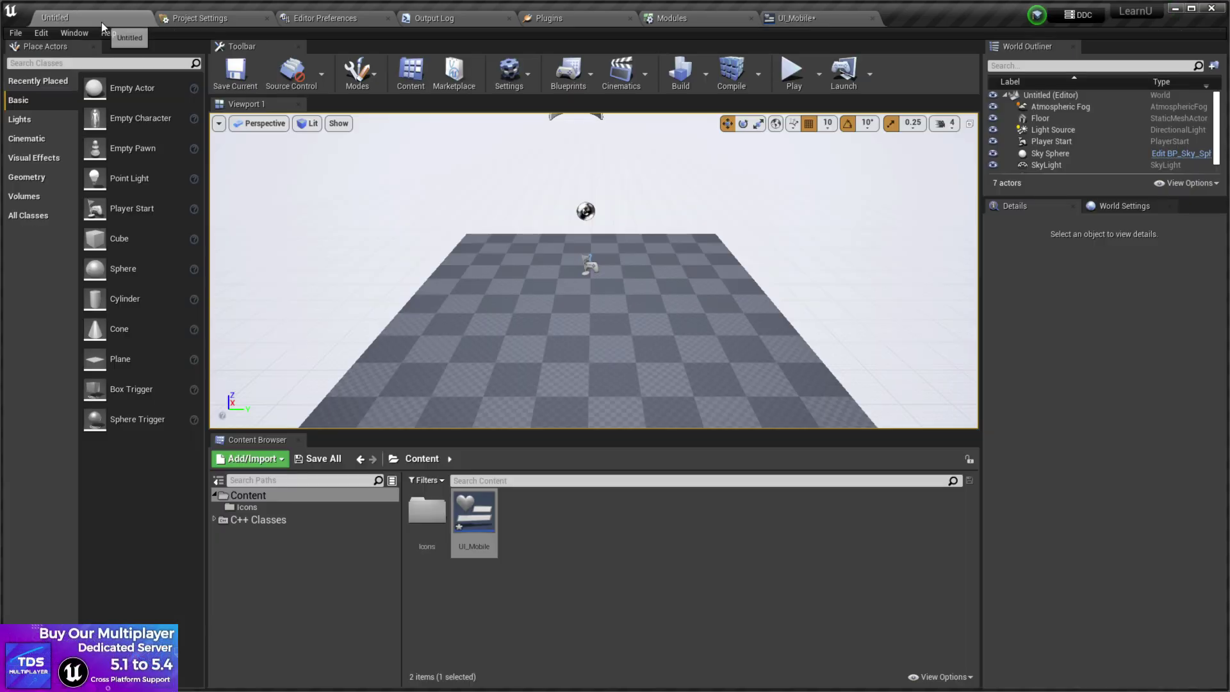
# Step: Add a Widget Blueprint in Content, name it item_ui, and open it in the designer
pyautogui.rightClick(528, 527)
pyautogui.moveTo(577, 516)
pyautogui.click(678, 627)
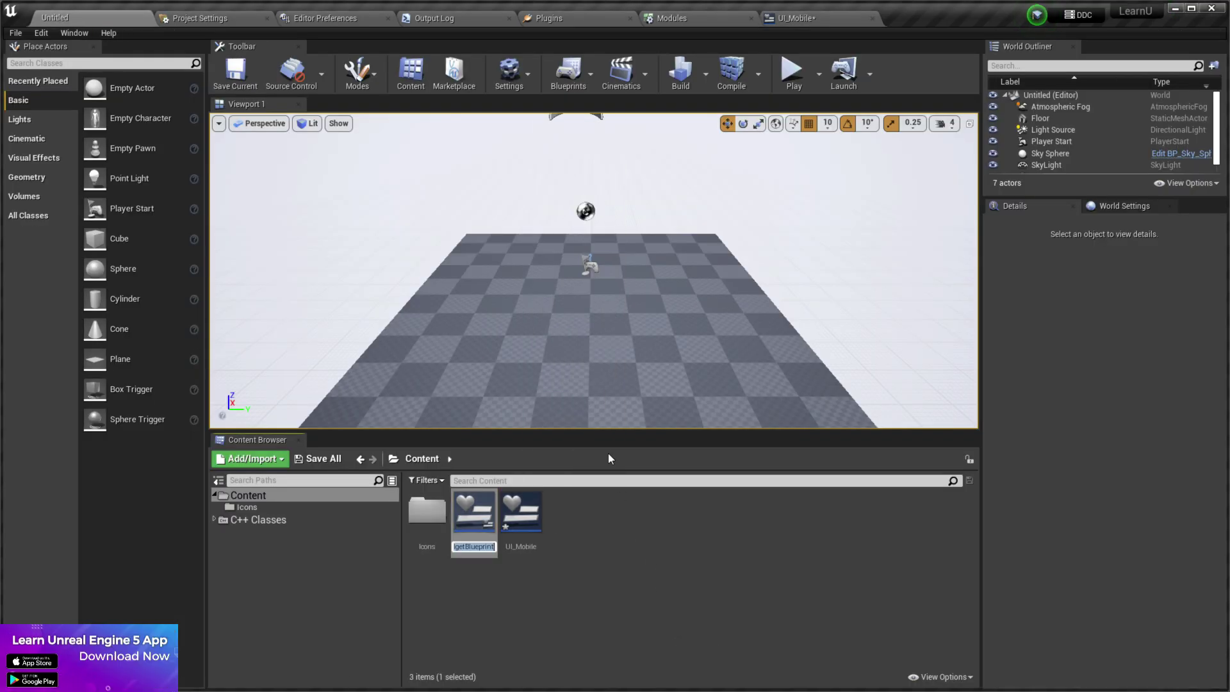
pyautogui.press('BackSpace')
pyautogui.write('item_ui')
pyautogui.press('Return')
pyautogui.doubleClick(480, 493)
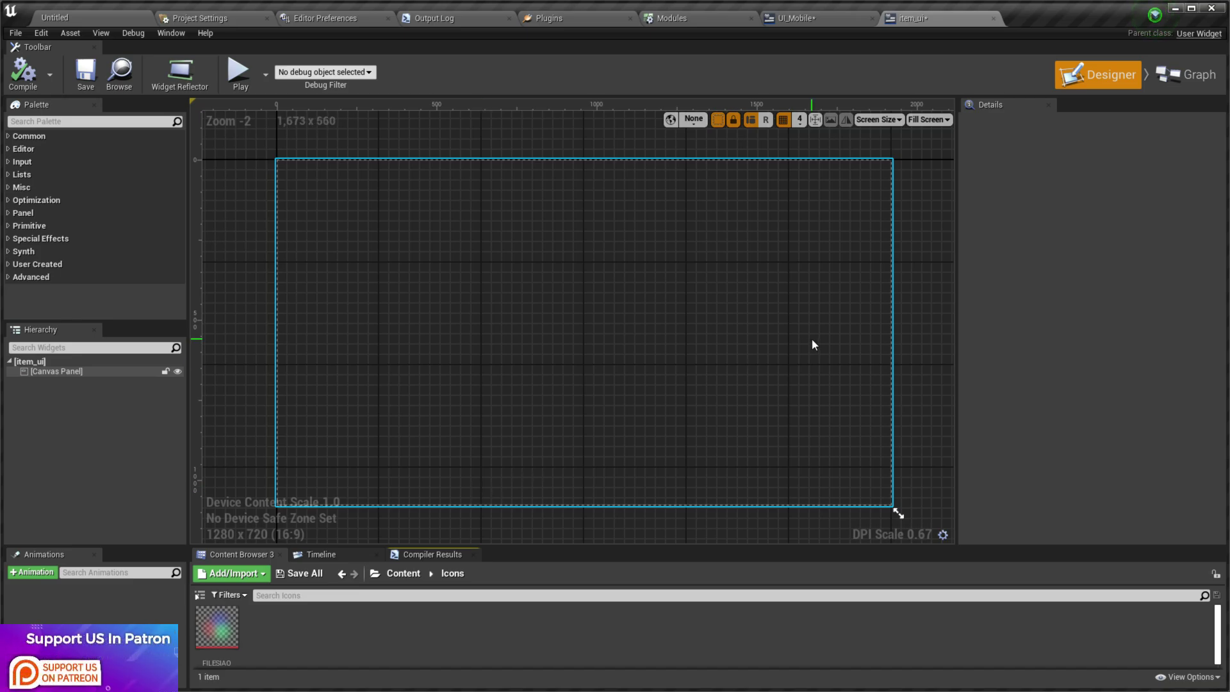
# Step: Place an Image widget at the top-left of the item_ui canvas
pyautogui.click(221, 153)
pyautogui.click(35, 122)
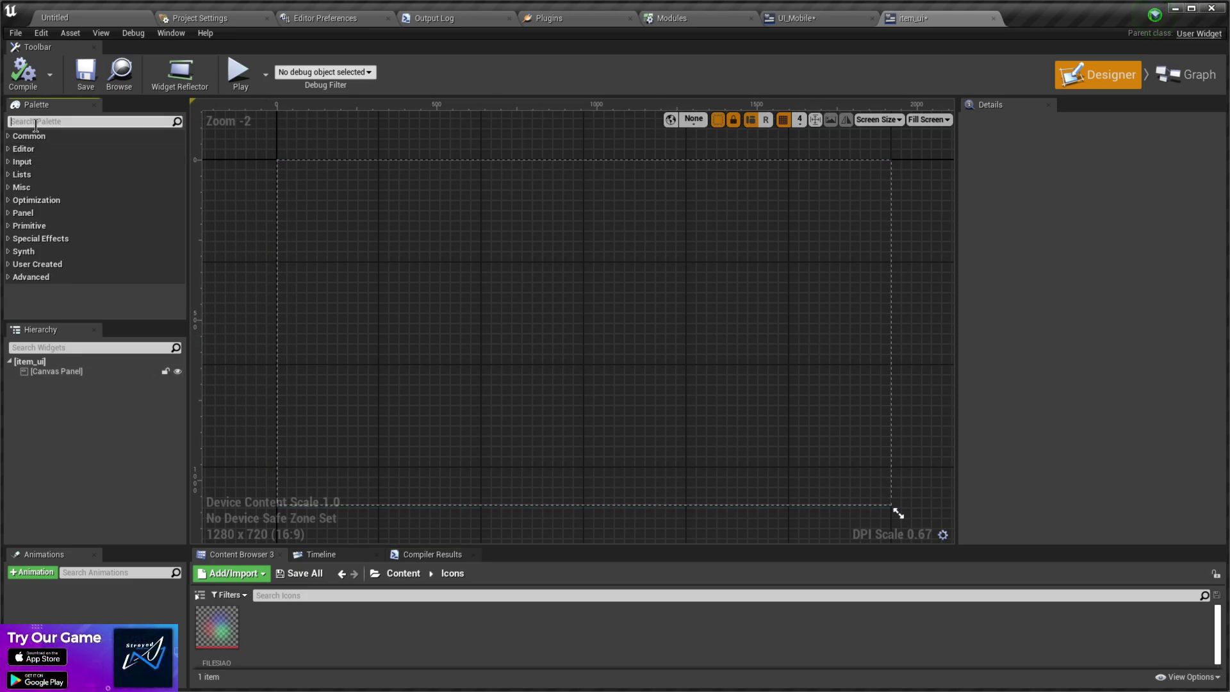
pyautogui.write('img')
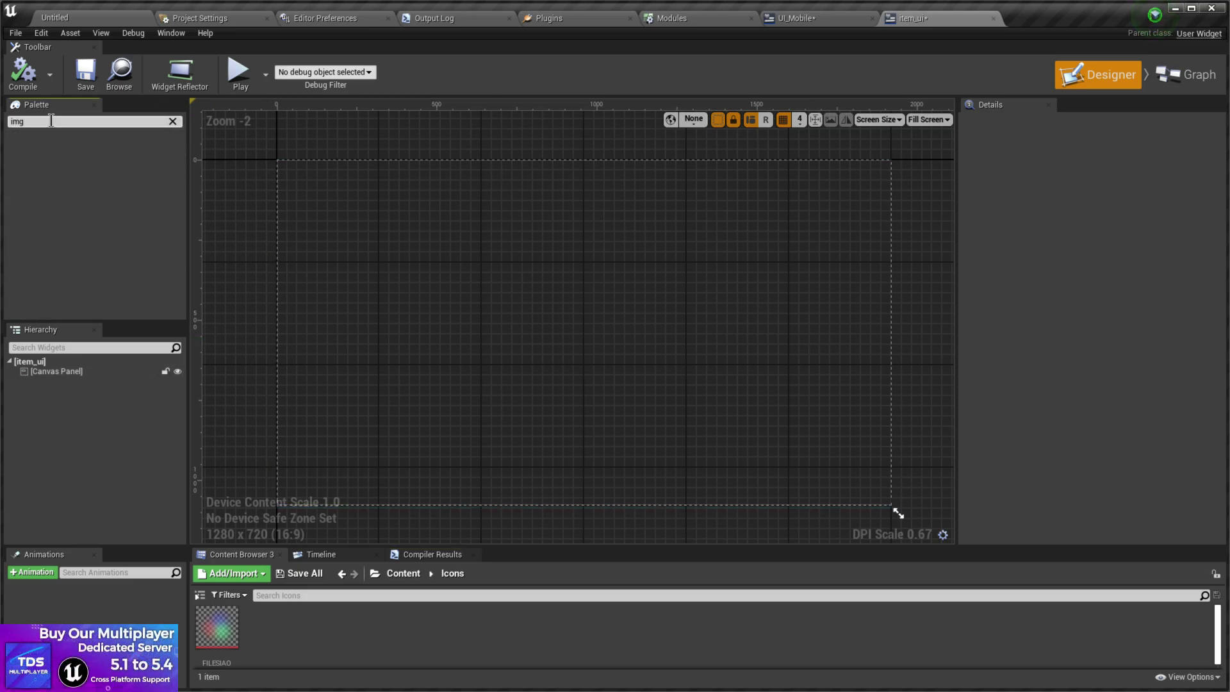
pyautogui.press('BackSpace')
pyautogui.moveTo(51, 149); pyautogui.dragTo(457, 245)
pyautogui.click(437, 294)
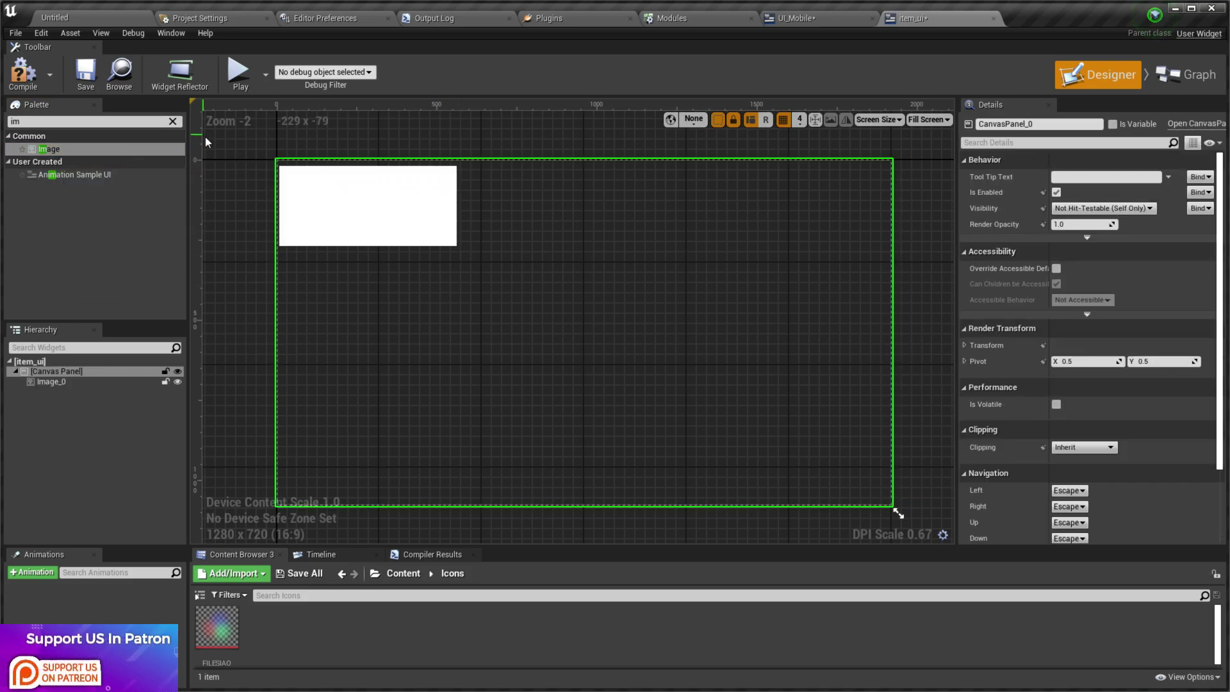
# Step: Place a Text Block below the image and compile item_ui
pyautogui.click(173, 123)
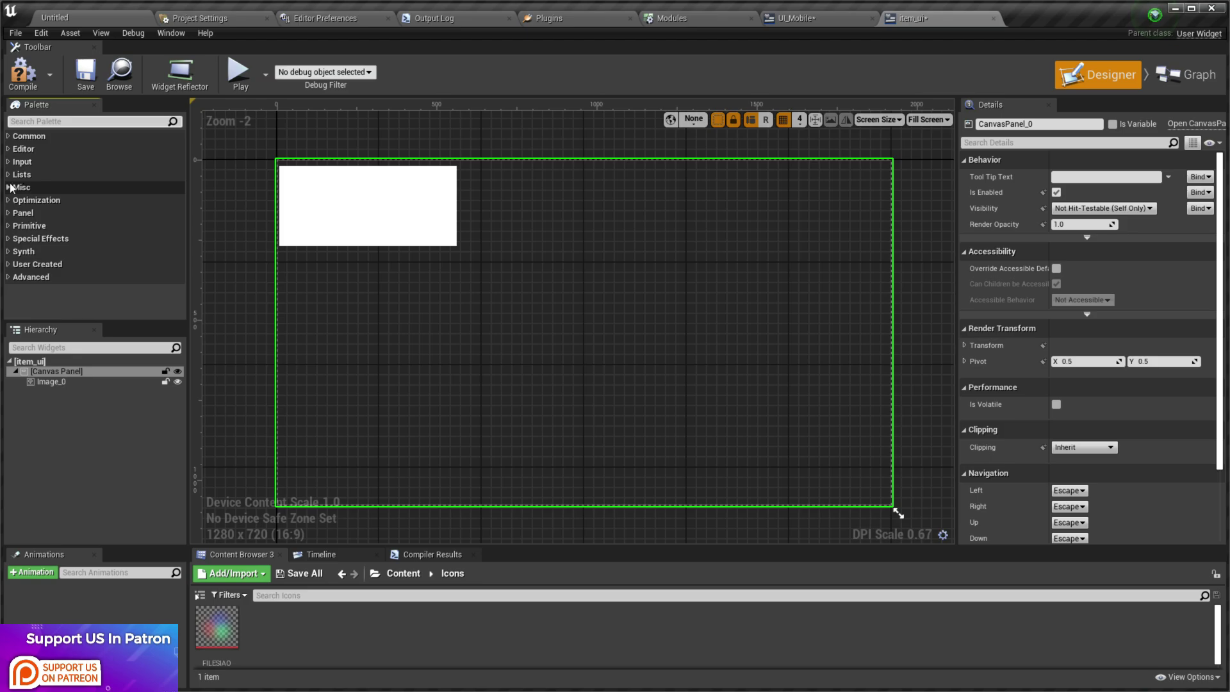
pyautogui.click(50, 125)
pyautogui.write('tex')
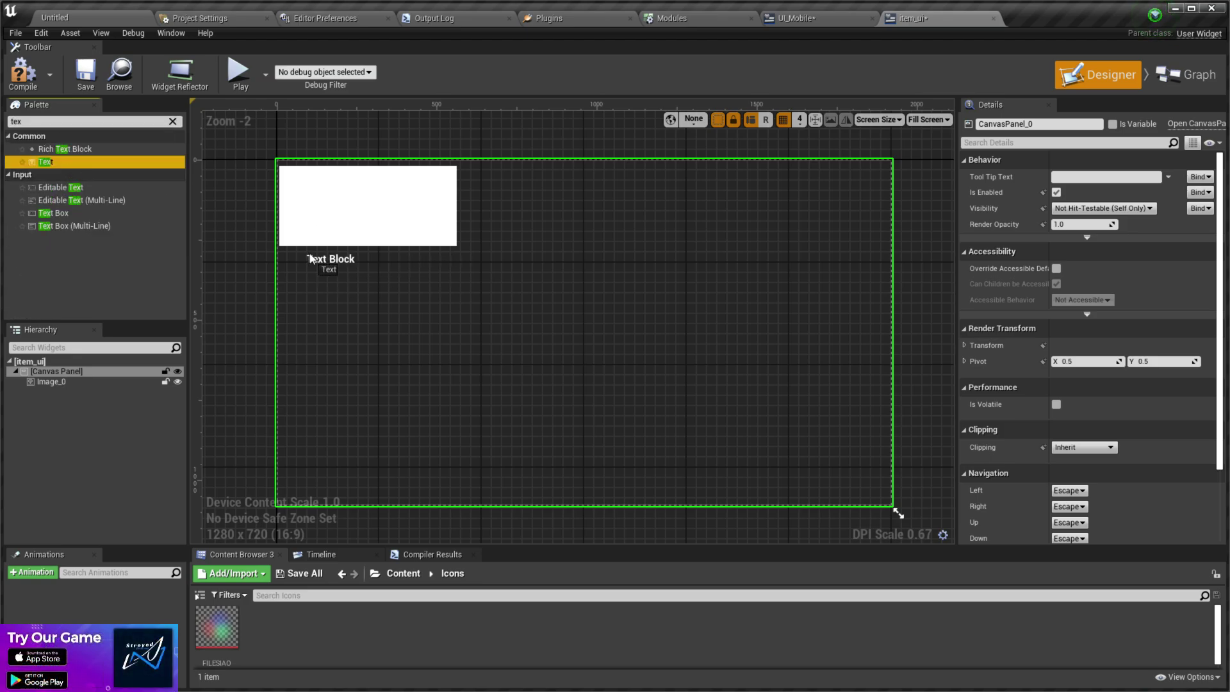
pyautogui.moveTo(346, 257); pyautogui.dragTo(345, 255)
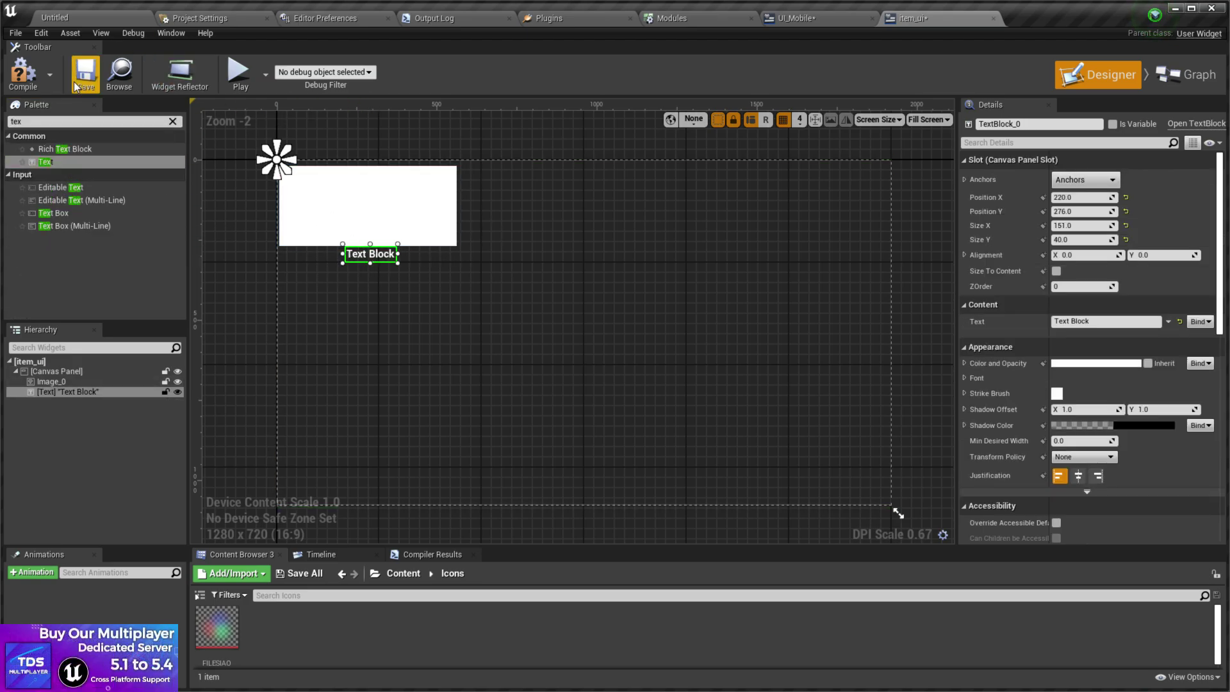
pyautogui.click(33, 72)
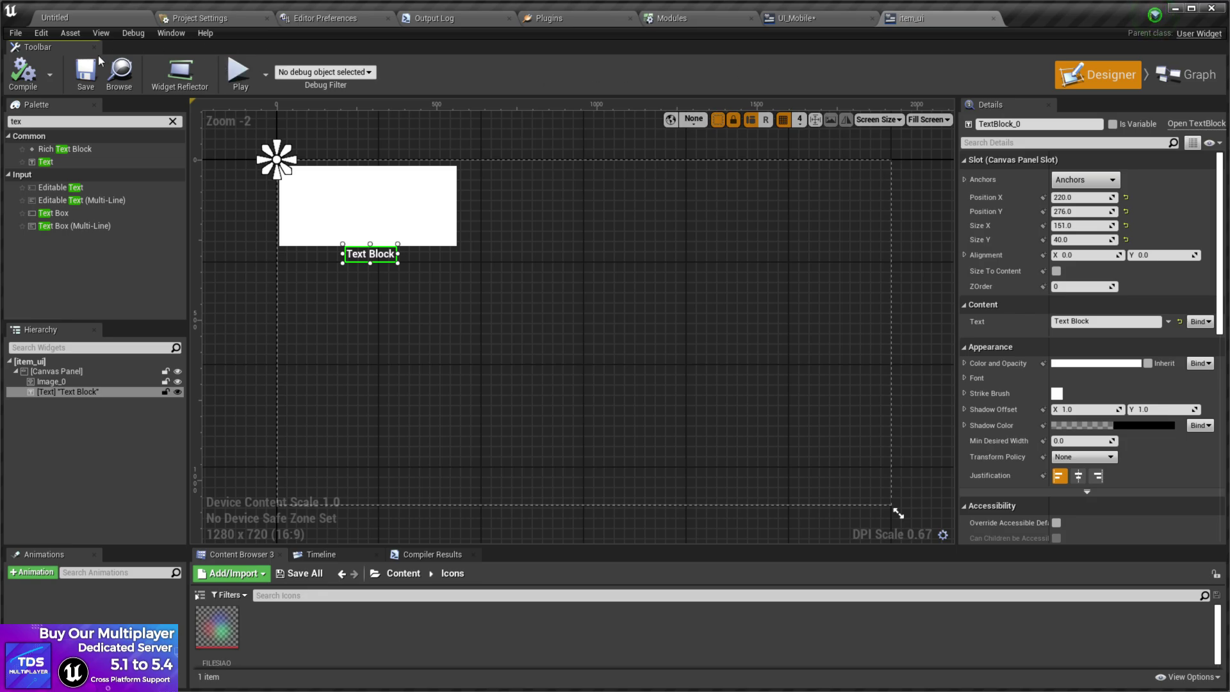
# Step: Set the Create Widget node's class to item_ui in the UI_Mobile graph
pyautogui.click(790, 18)
pyautogui.click(687, 348)
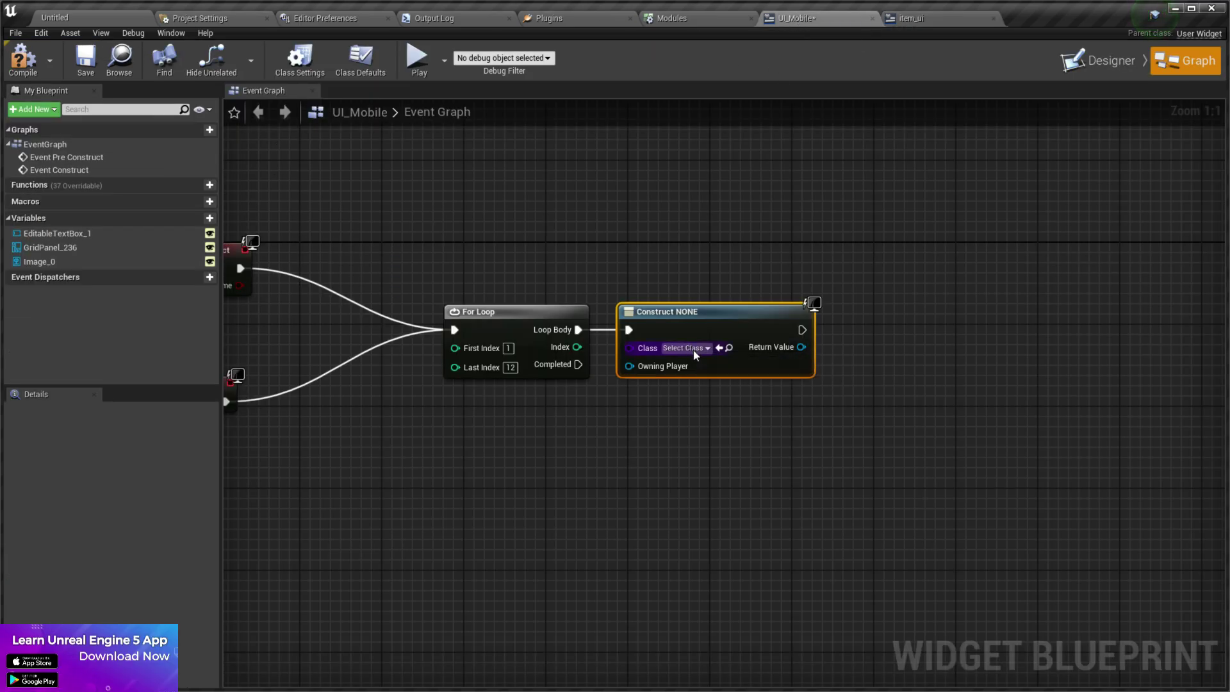
pyautogui.click(698, 429)
pyautogui.moveTo(836, 364); pyautogui.dragTo(714, 364, button='right')
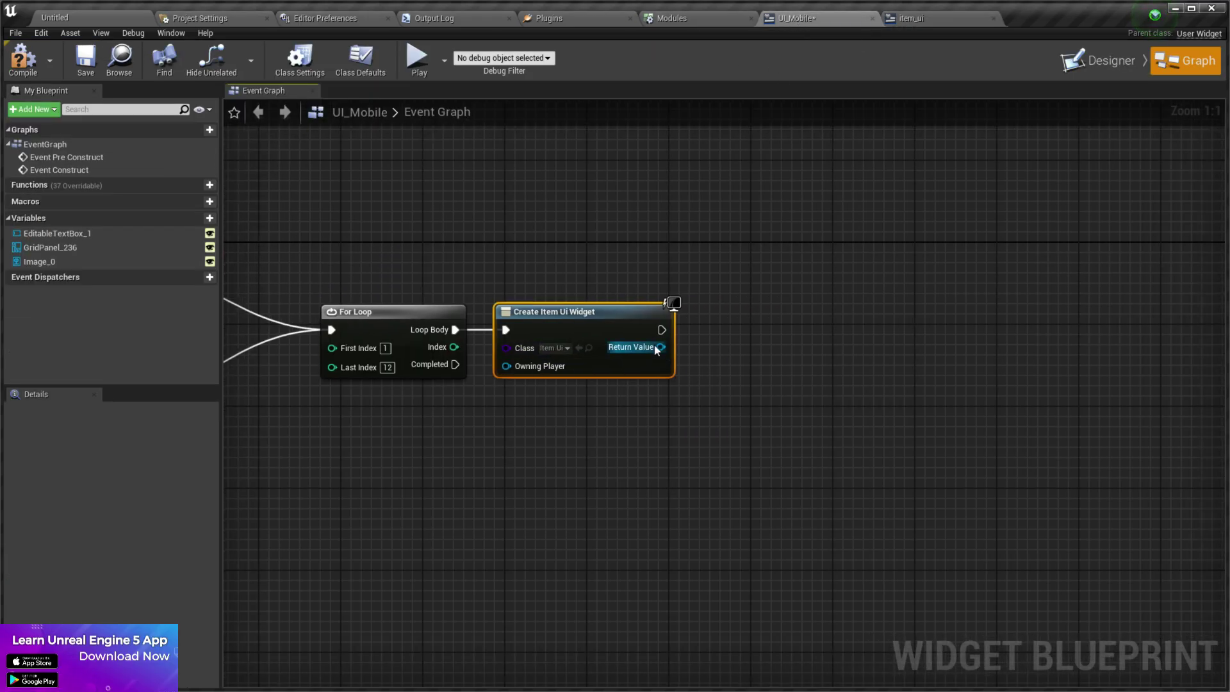
# Step: Add a GridPanel_236 getter and an Add Child to Grid node after the widget node
pyautogui.moveTo(47, 247); pyautogui.dragTo(686, 205)
pyautogui.click(560, 270)
pyautogui.write('add child')
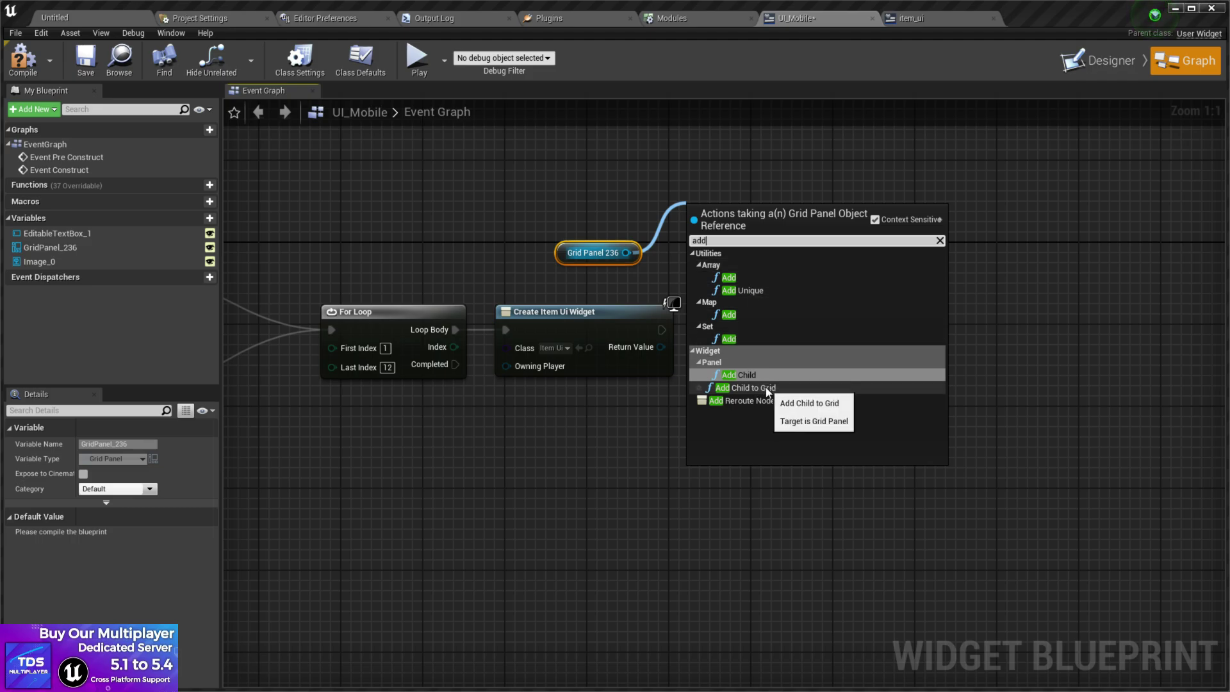
pyautogui.click(765, 384)
pyautogui.moveTo(769, 211); pyautogui.dragTo(823, 295)
pyautogui.moveTo(662, 330); pyautogui.dragTo(784, 380)
# Step: Wire the created widget's Return Value into Add Child to Grid's Content
pyautogui.moveTo(856, 325); pyautogui.dragTo(836, 314)
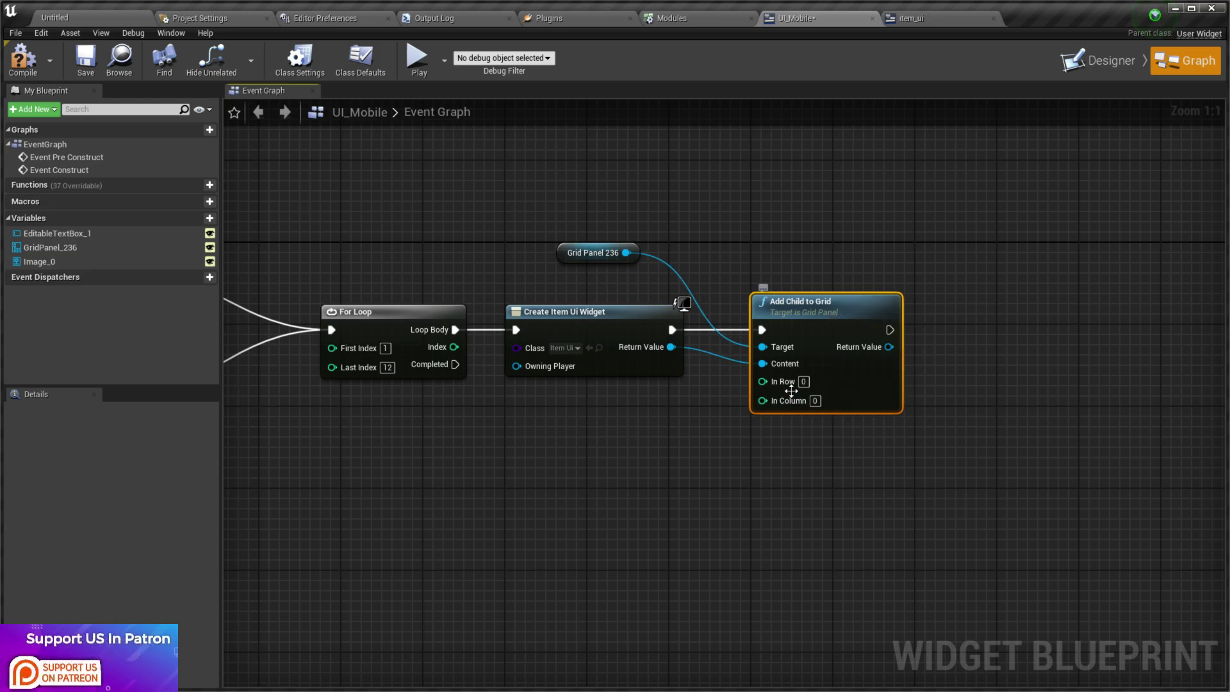
pyautogui.moveTo(790, 410); pyautogui.dragTo(838, 383, button='right')
pyautogui.moveTo(519, 336); pyautogui.dragTo(594, 291, button='right')
pyautogui.moveTo(706, 310); pyautogui.dragTo(608, 327, button='right')
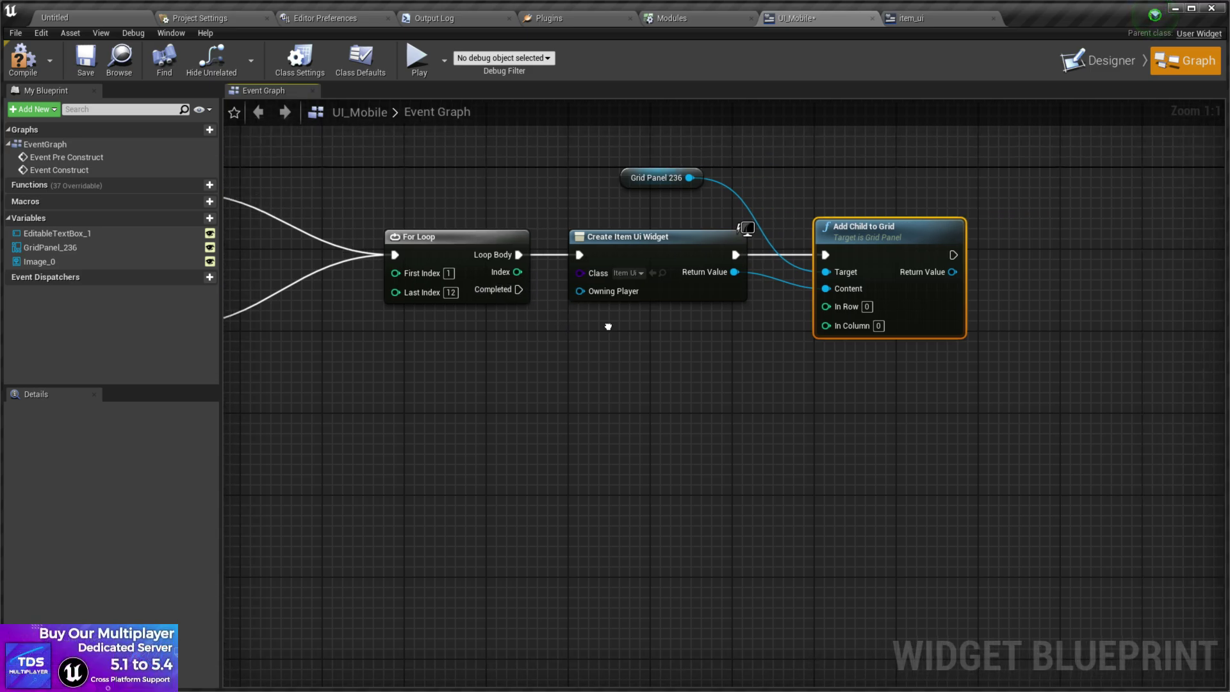
# Step: Add integer divide and modulo nodes fed by the loop Index
pyautogui.moveTo(517, 271); pyautogui.dragTo(531, 289)
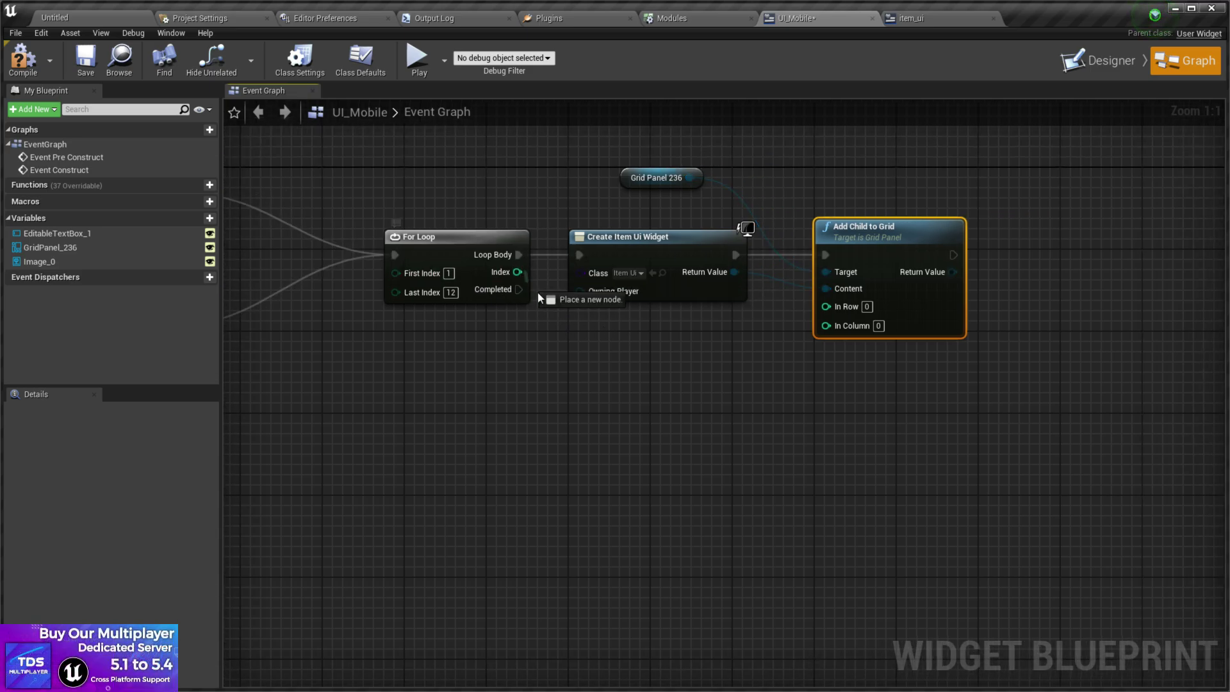
pyautogui.moveTo(601, 348); pyautogui.dragTo(602, 348)
pyautogui.write('div')
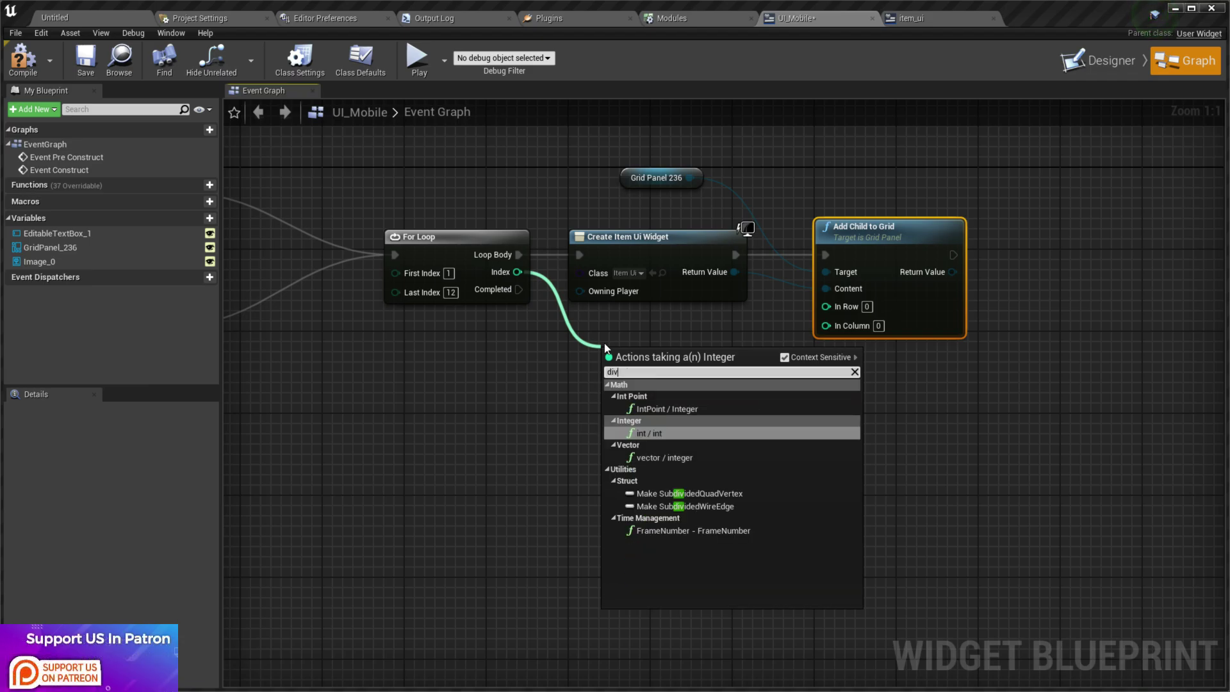
pyautogui.press('Return')
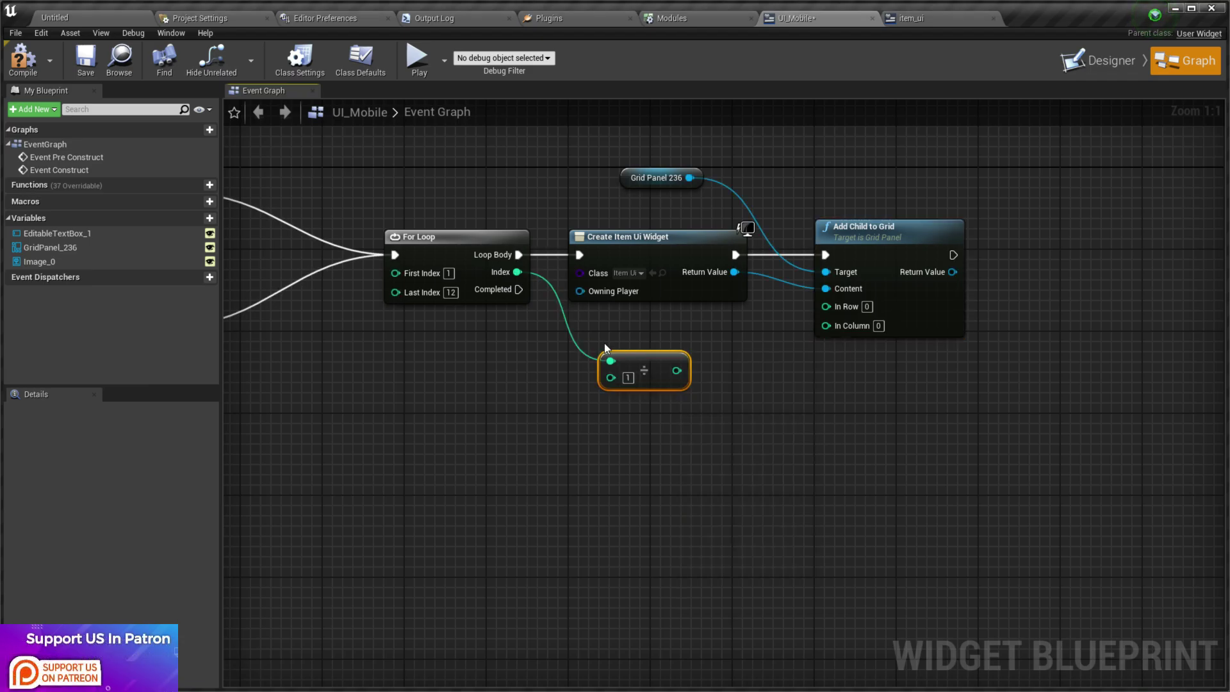
pyautogui.moveTo(506, 278); pyautogui.dragTo(560, 473)
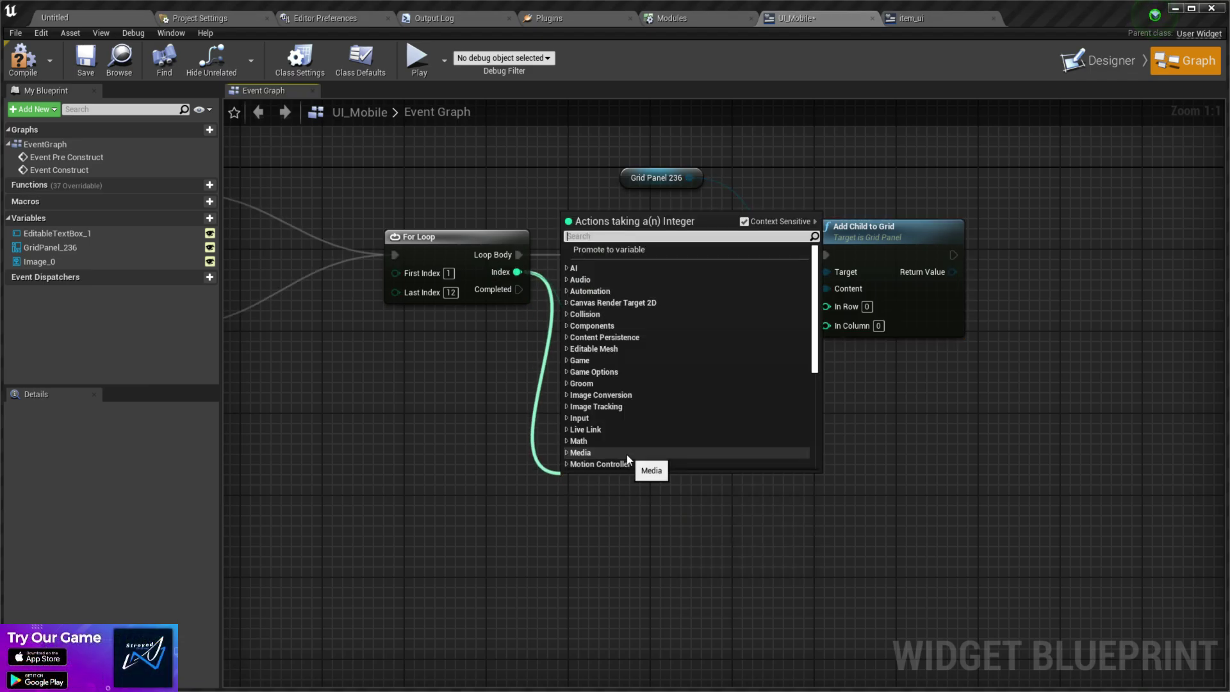
pyautogui.write('%')
pyautogui.press('Return')
pyautogui.moveTo(631, 482); pyautogui.dragTo(649, 419)
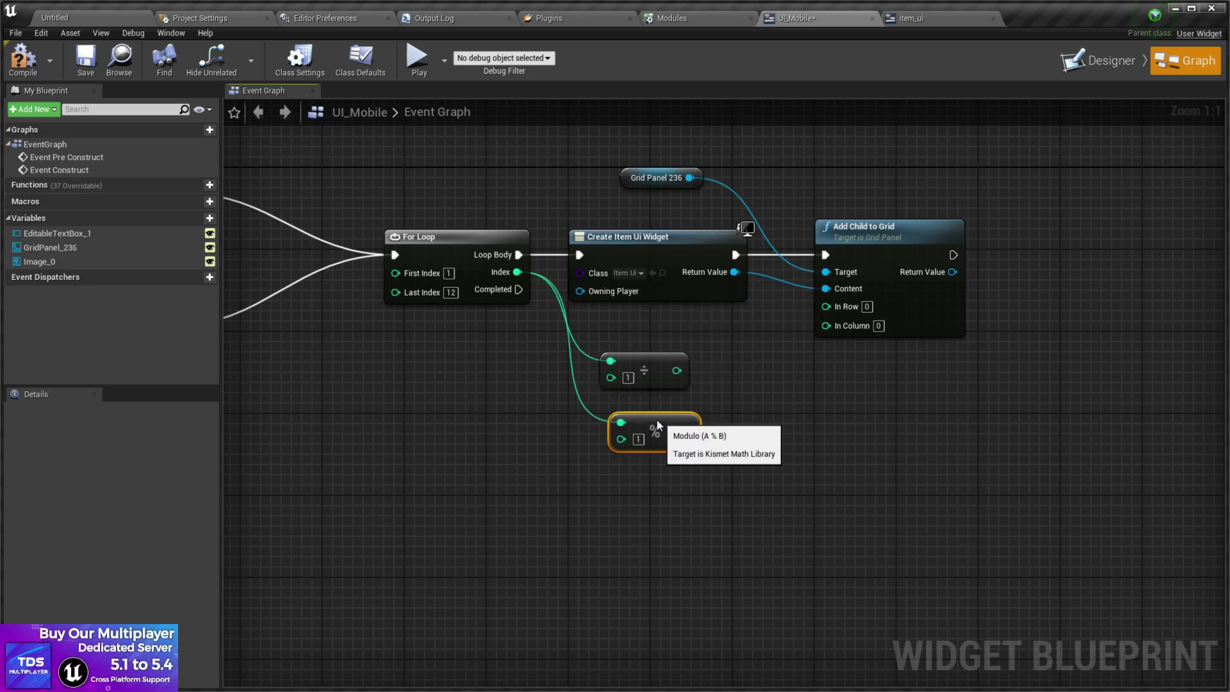
# Step: Set the divisor to 3 and wire the divide result into In Row
pyautogui.click(628, 439)
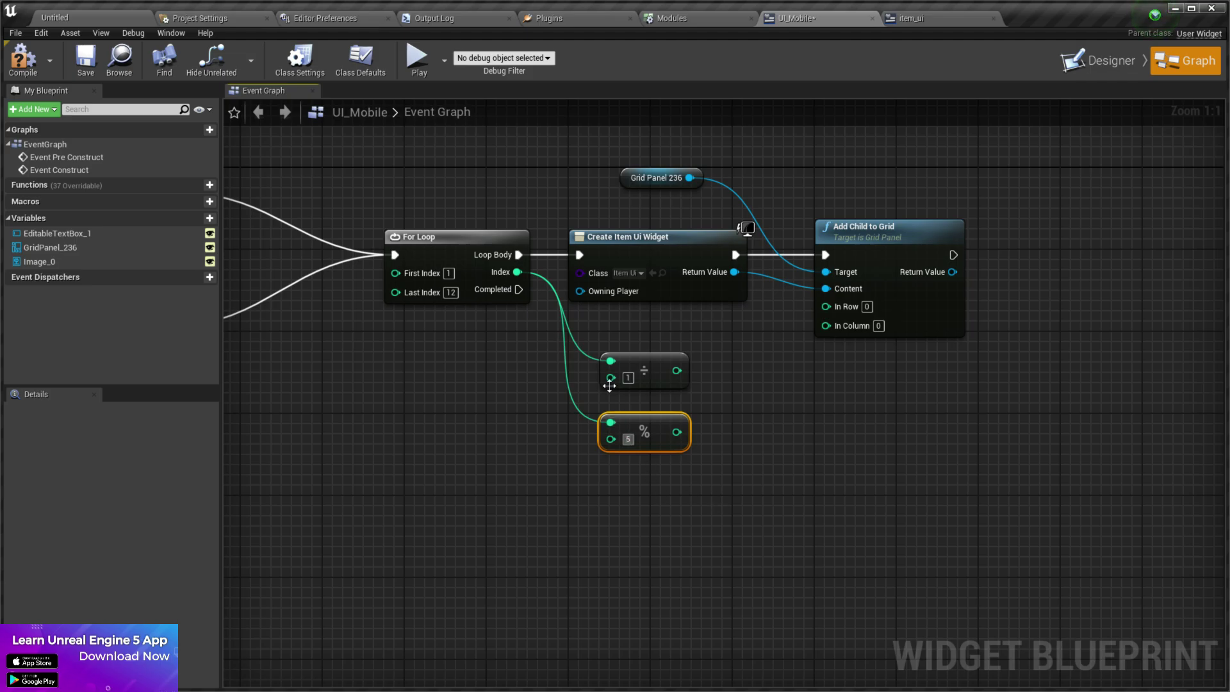
pyautogui.write('3')
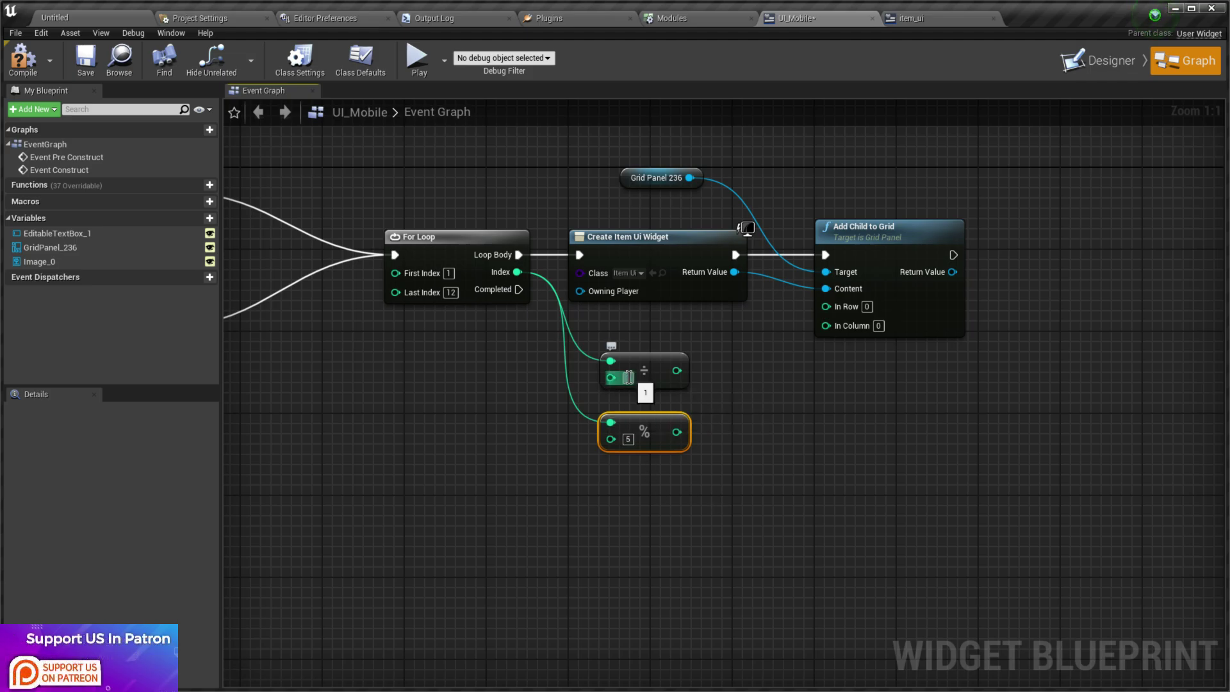
pyautogui.press('Return')
pyautogui.click(821, 418)
pyautogui.moveTo(677, 370); pyautogui.dragTo(677, 434)
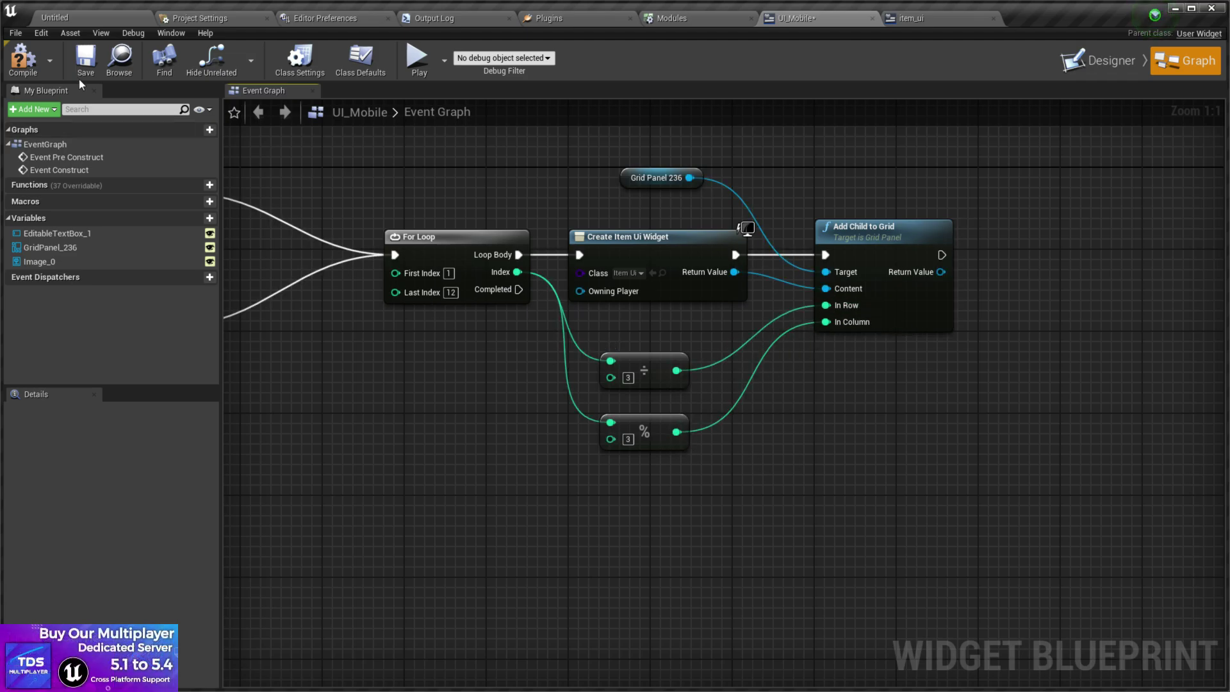
# Step: Narrow item_ui's Image_0 by dragging its right edge inward
pyautogui.click(1126, 58)
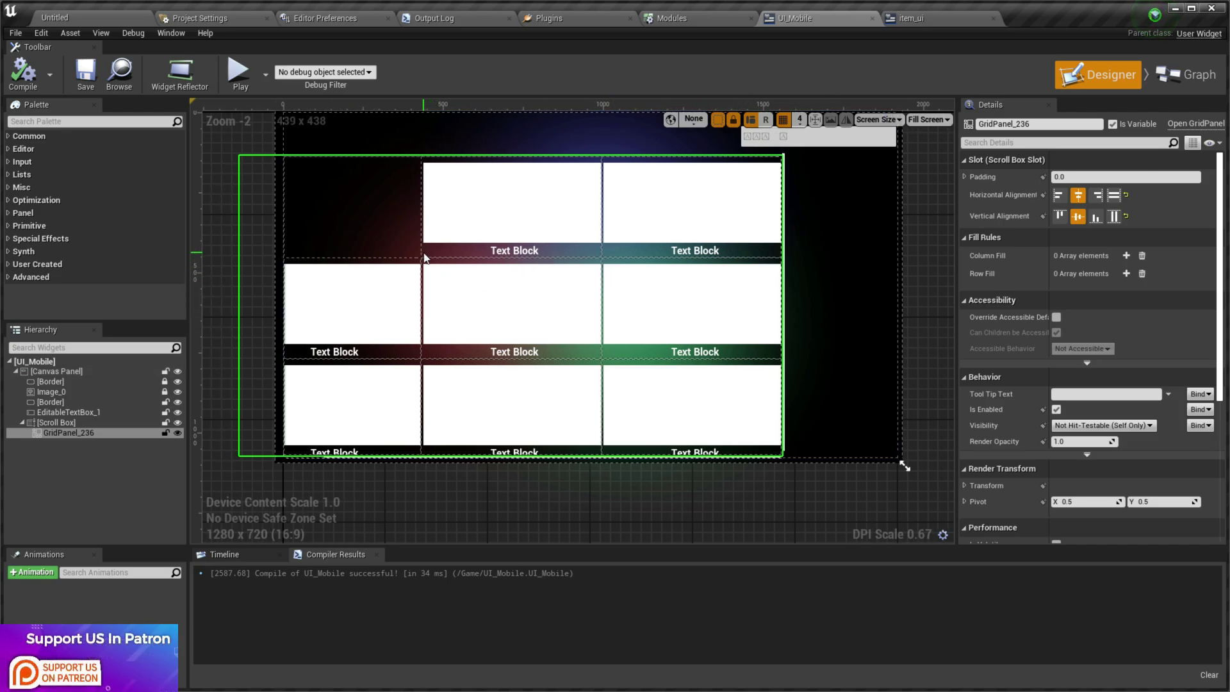
pyautogui.click(904, 18)
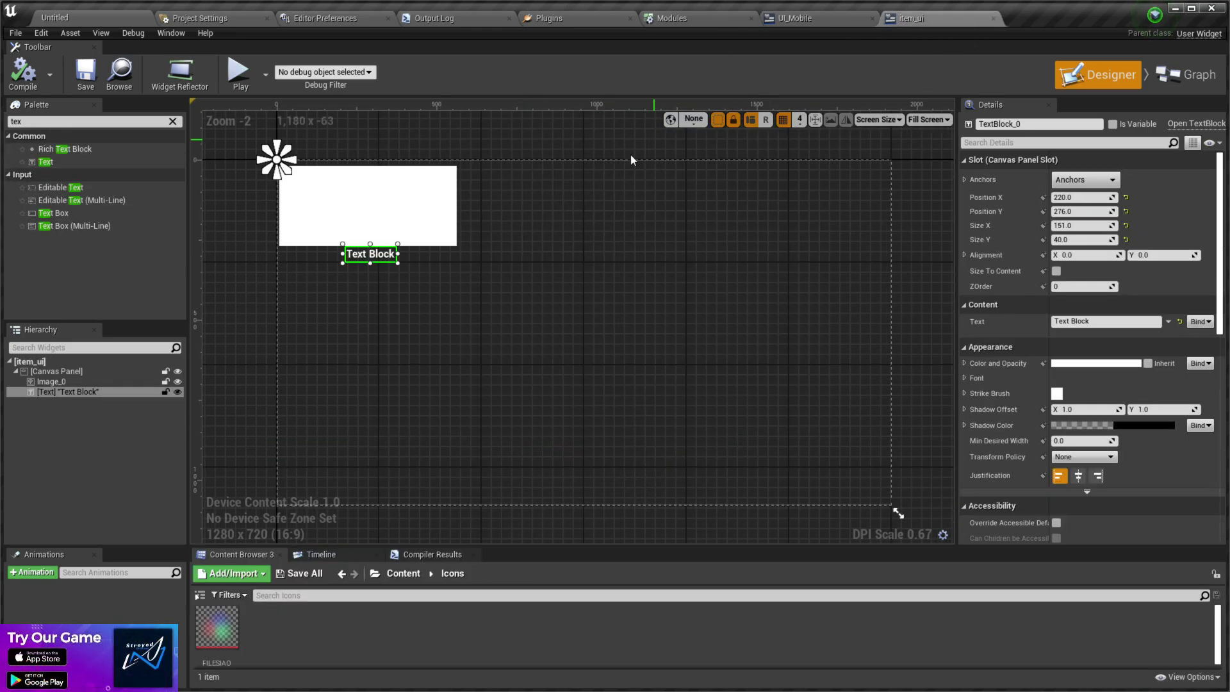
pyautogui.click(457, 204)
pyautogui.moveTo(459, 204); pyautogui.dragTo(414, 203)
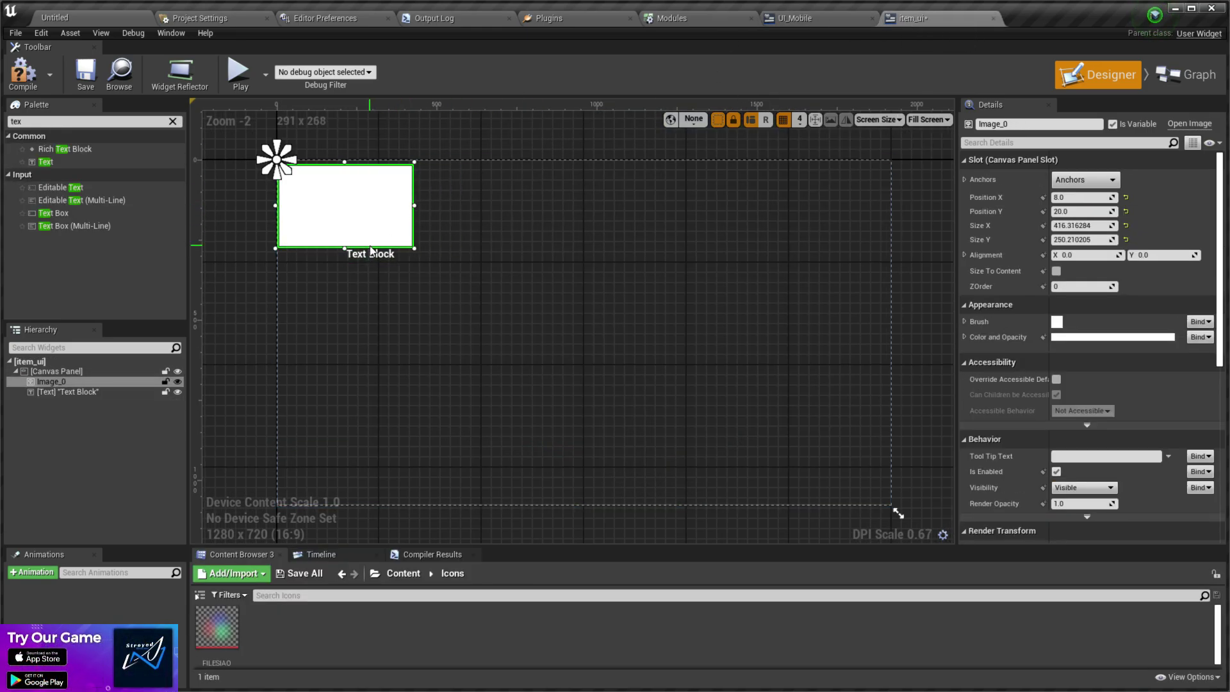
# Step: Centre the Text Block under the image at 140, 280, save, and return to UI_Mobile
pyautogui.click(352, 255)
pyautogui.moveTo(352, 257); pyautogui.dragTo(348, 255)
pyautogui.click(85, 72)
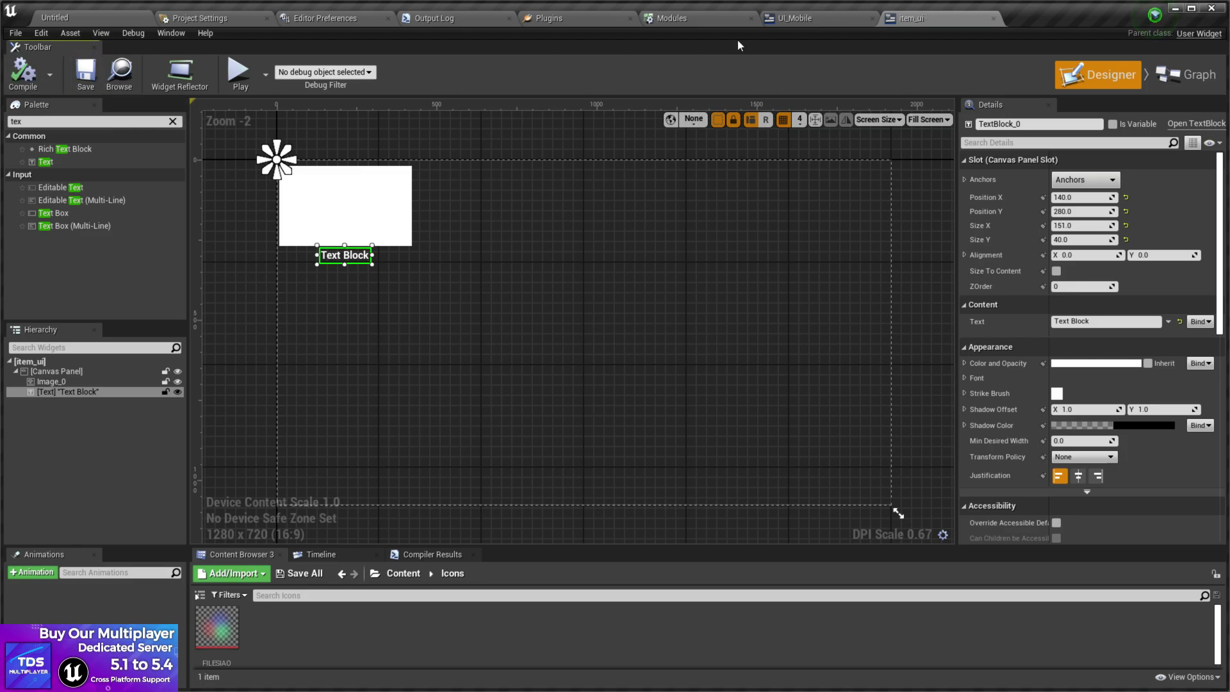
pyautogui.click(821, 21)
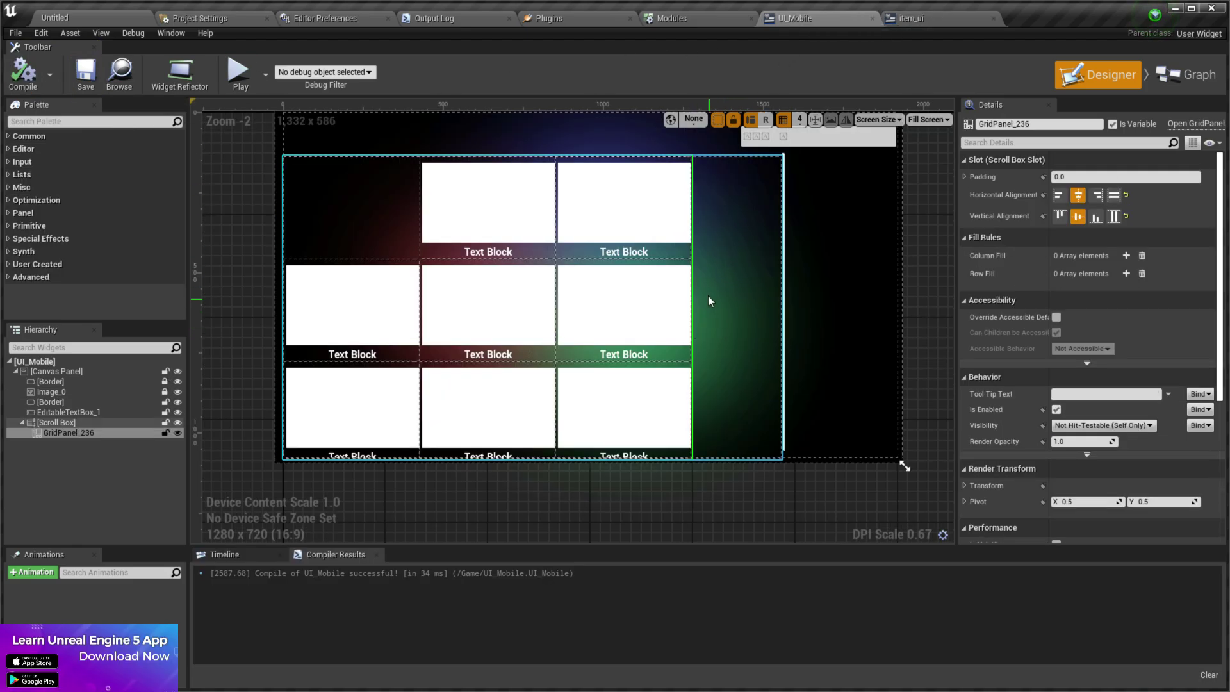
# Step: Change the divide and modulo values from 3 to 4 in the UI_Mobile graph
pyautogui.moveTo(710, 300); pyautogui.dragTo(677, 260, button='right')
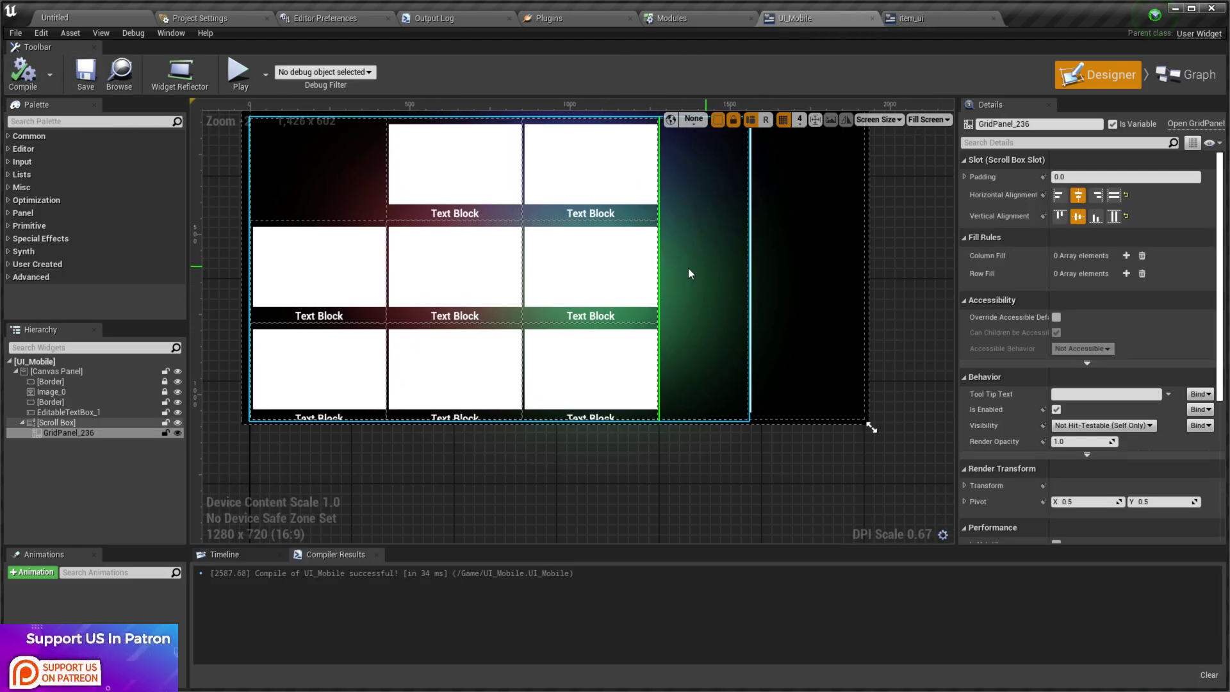
pyautogui.click(616, 298)
pyautogui.moveTo(602, 261); pyautogui.dragTo(595, 339, button='right')
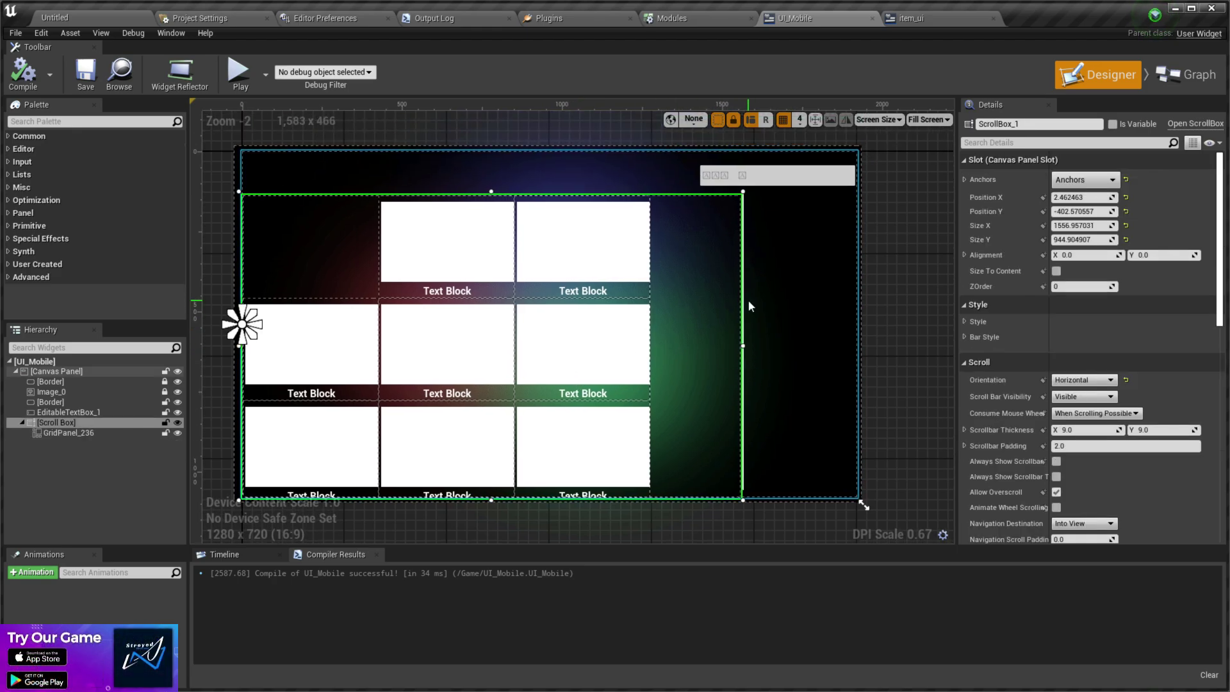
pyautogui.click(1182, 78)
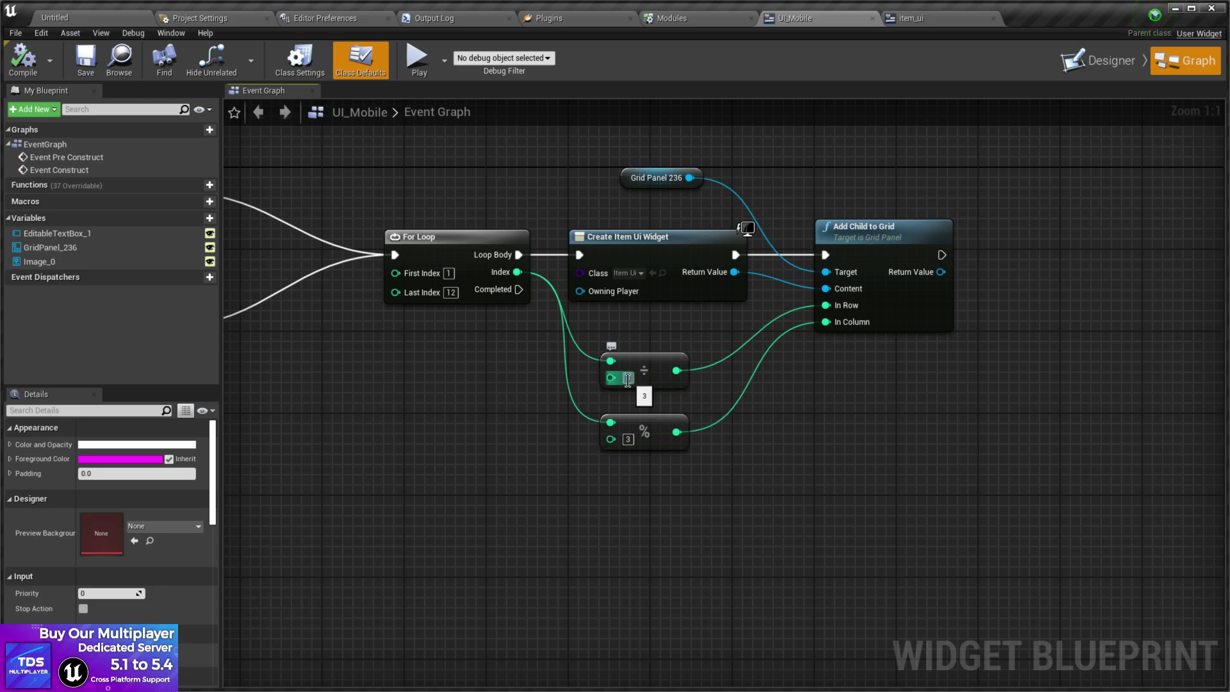
pyautogui.write('4')
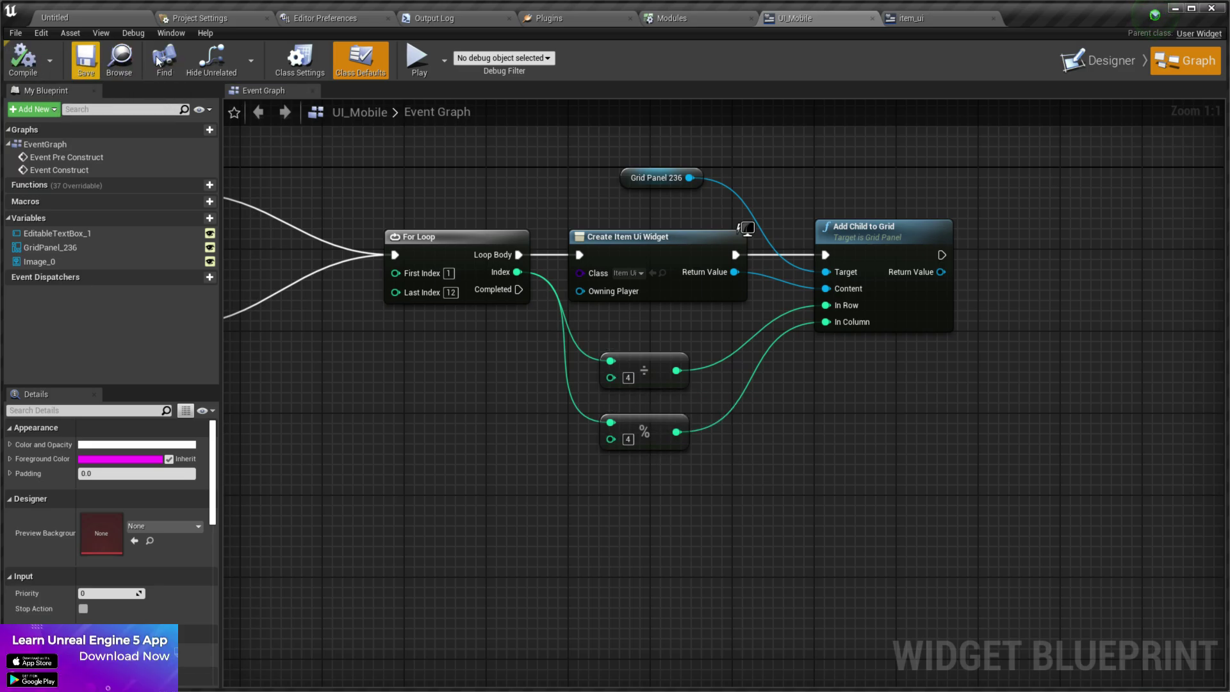
pyautogui.click(1098, 60)
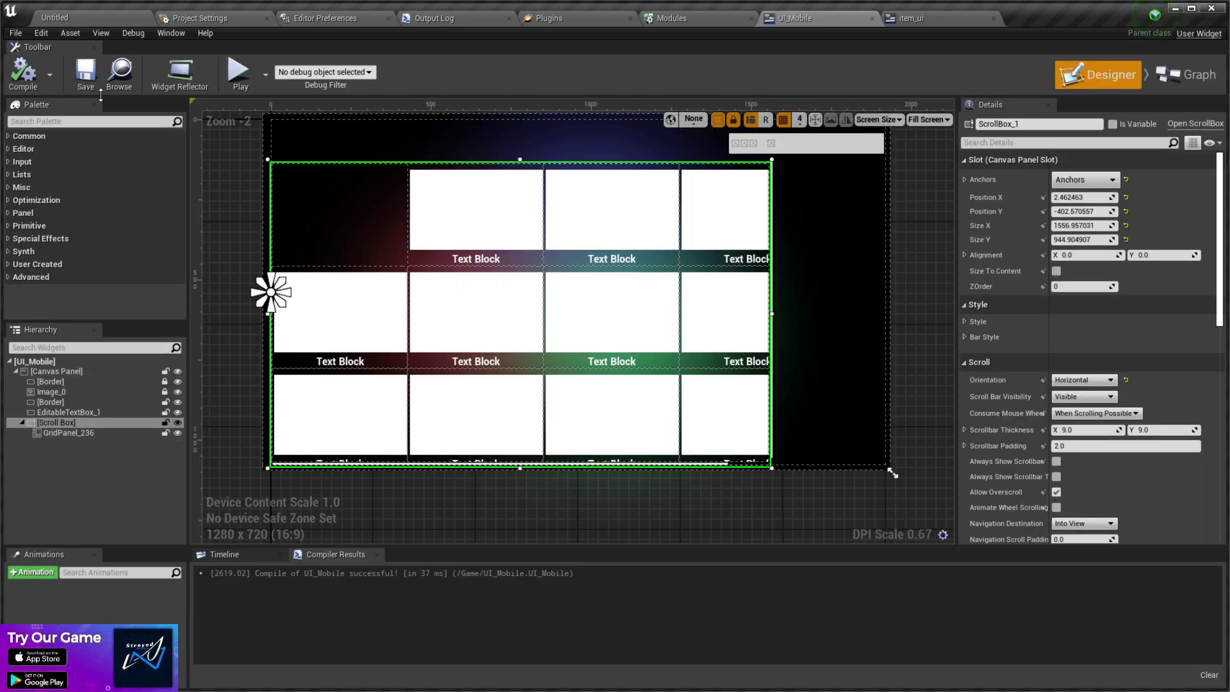
# Step: In the level blueprint, add a Create Widget node of class UI_Mobile off BeginPlay
pyautogui.click(90, 18)
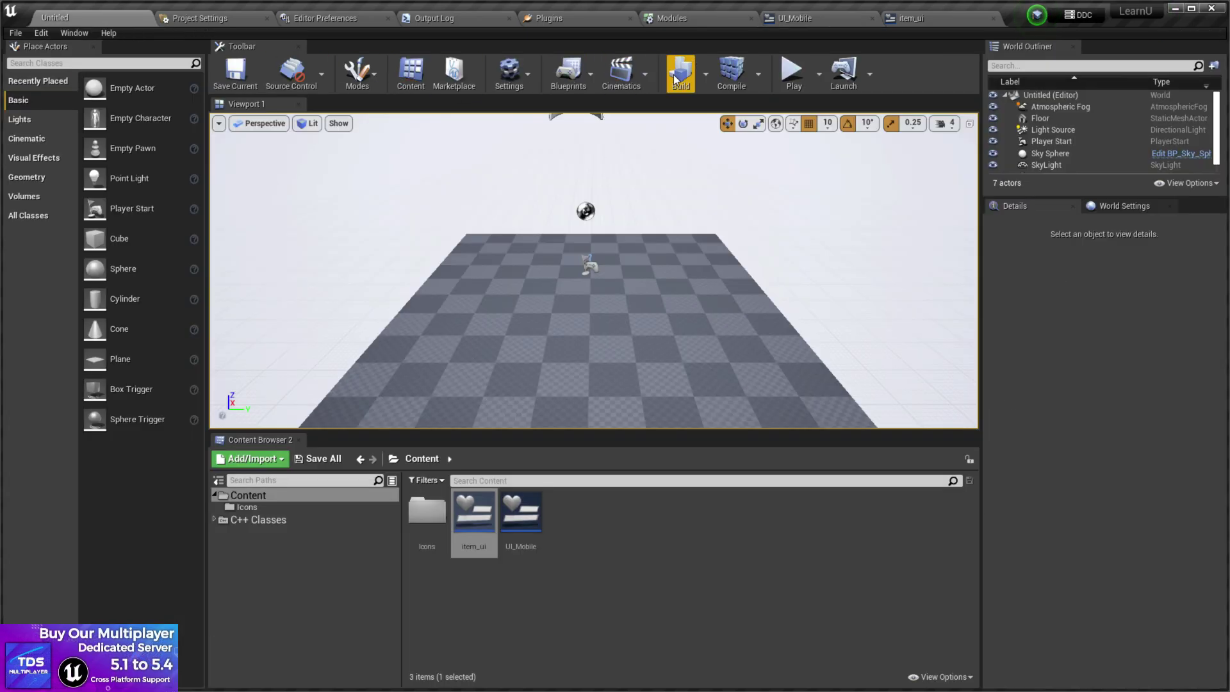
pyautogui.click(569, 70)
pyautogui.click(599, 168)
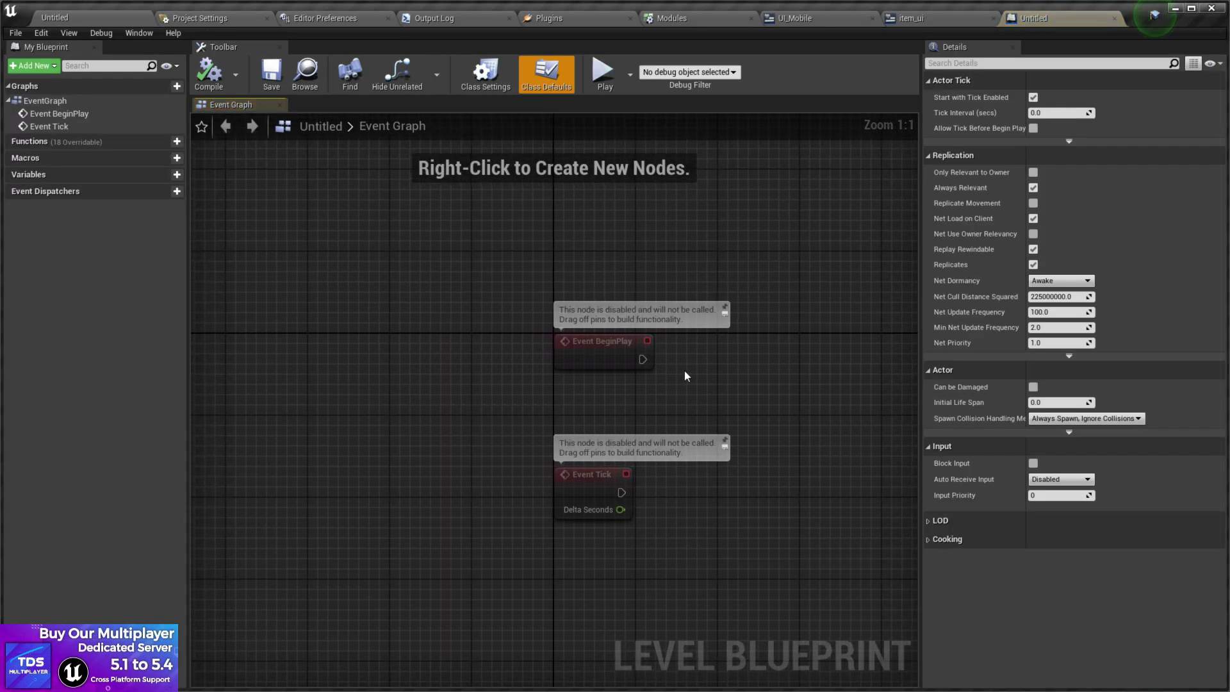
pyautogui.moveTo(643, 359); pyautogui.dragTo(737, 383)
pyautogui.write('creat')
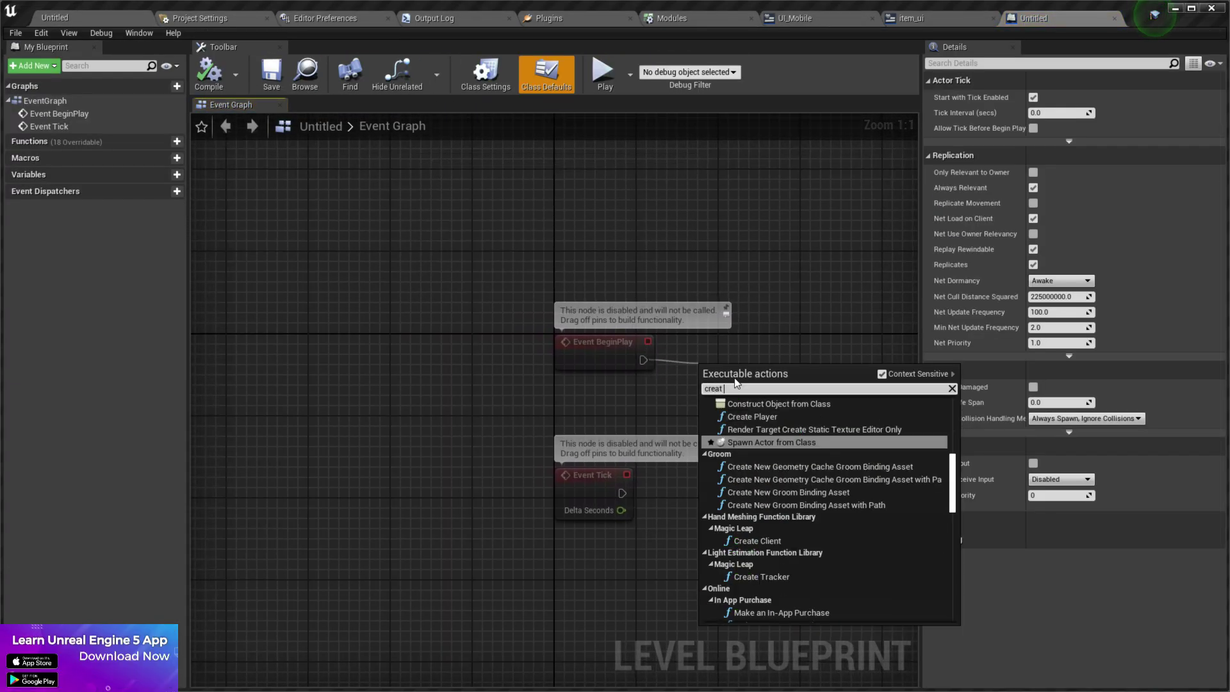
pyautogui.write('e')
pyautogui.press('Return')
pyautogui.moveTo(734, 377); pyautogui.dragTo(568, 345, button='right')
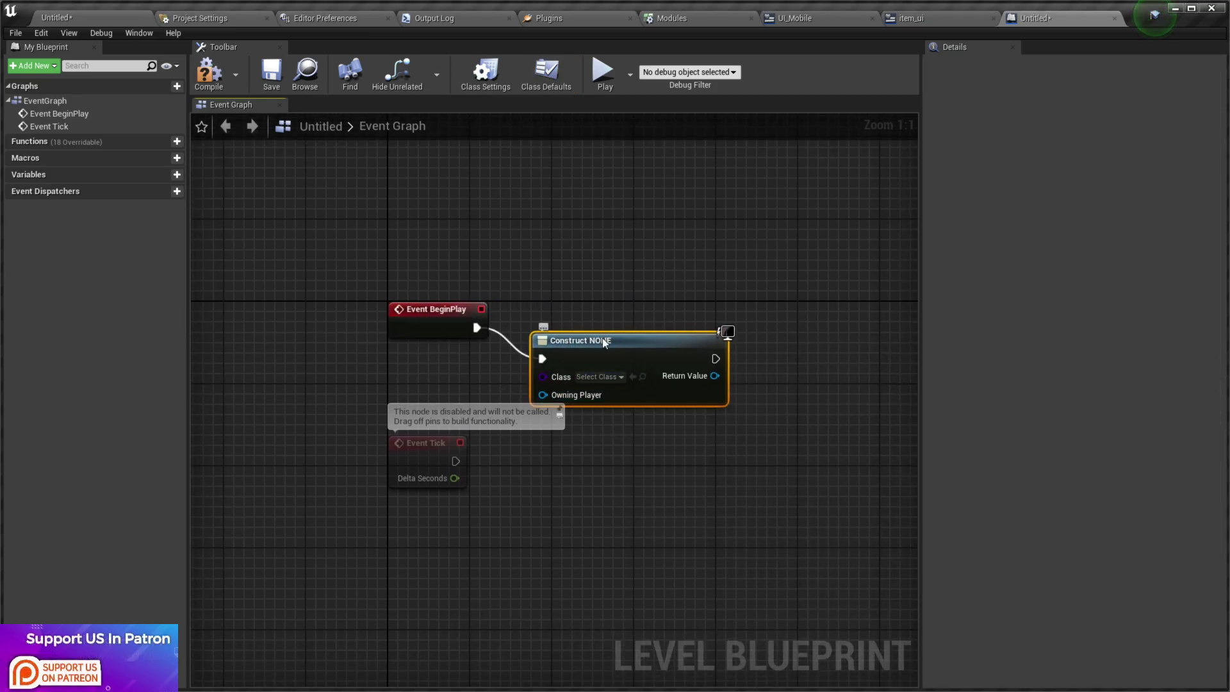
pyautogui.moveTo(603, 337); pyautogui.dragTo(644, 322)
pyautogui.click(643, 357)
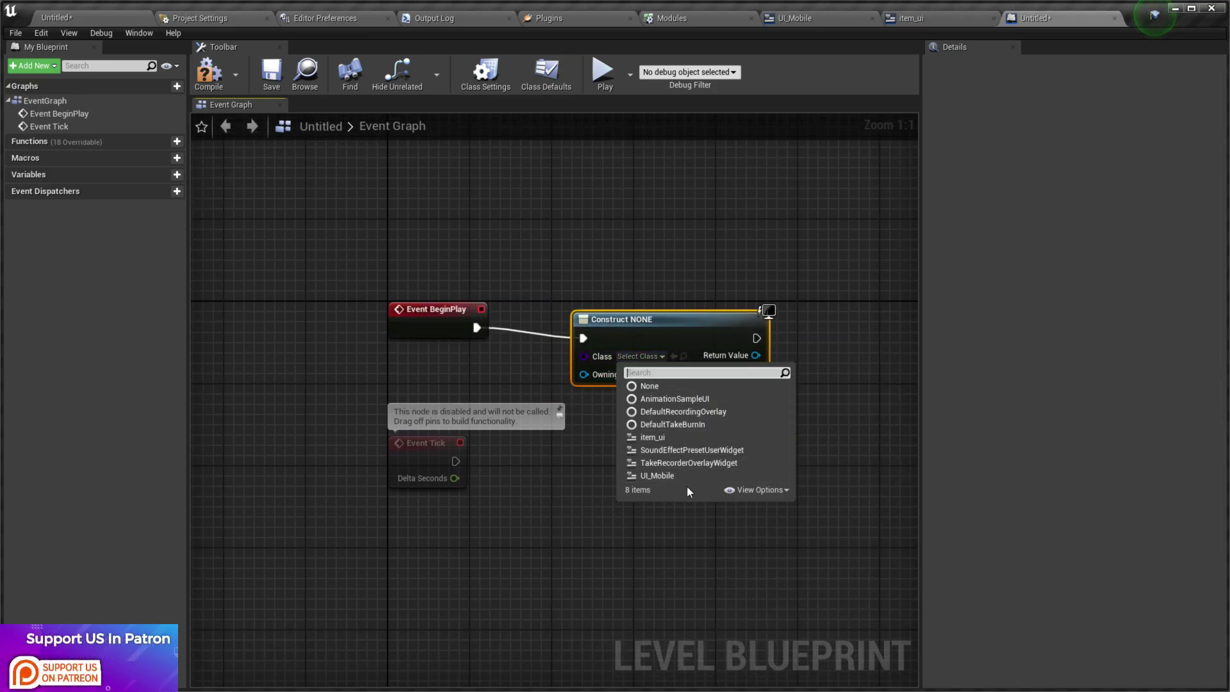
pyautogui.click(656, 475)
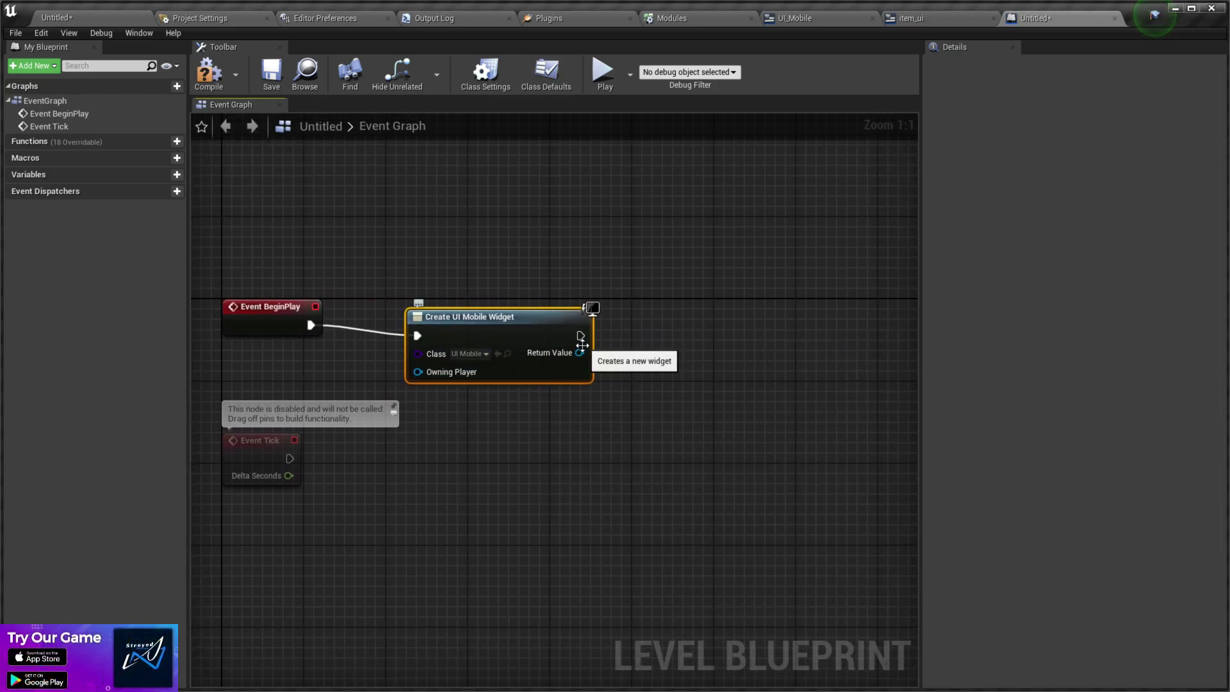
# Step: Add the created UI_Mobile widget to the viewport, then open Project Settings
pyautogui.moveTo(581, 347); pyautogui.dragTo(627, 353)
pyautogui.write('add')
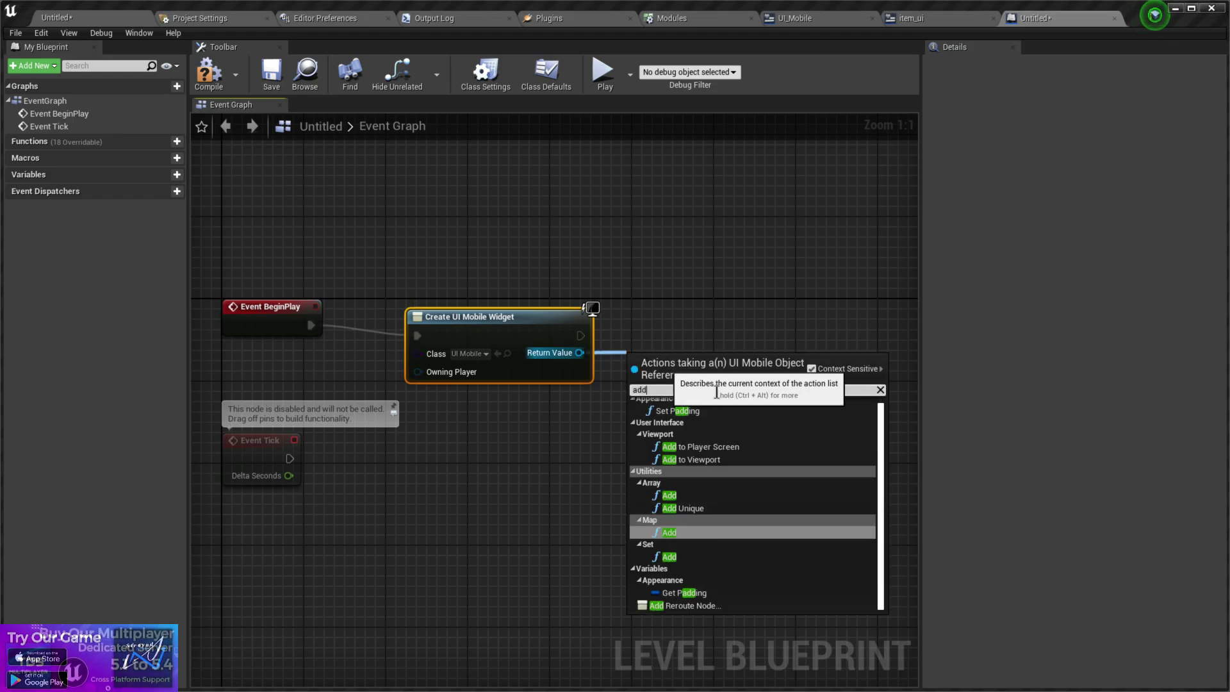
pyautogui.click(709, 461)
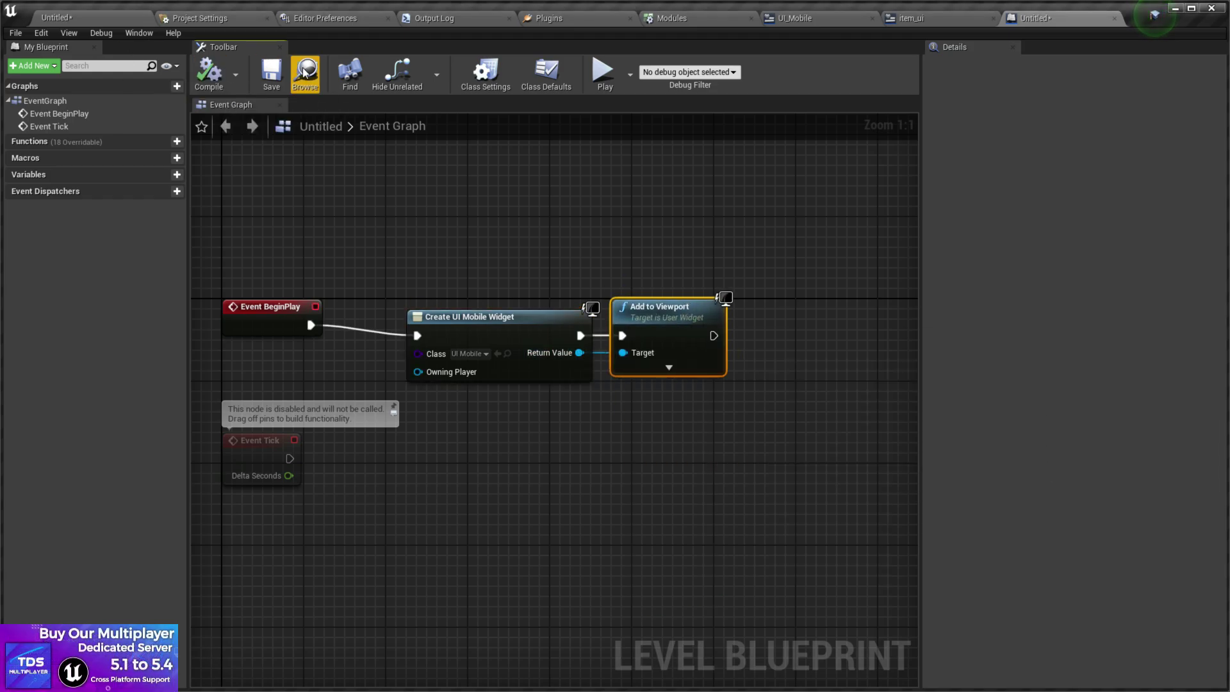
pyautogui.click(293, 70)
pyautogui.click(185, 17)
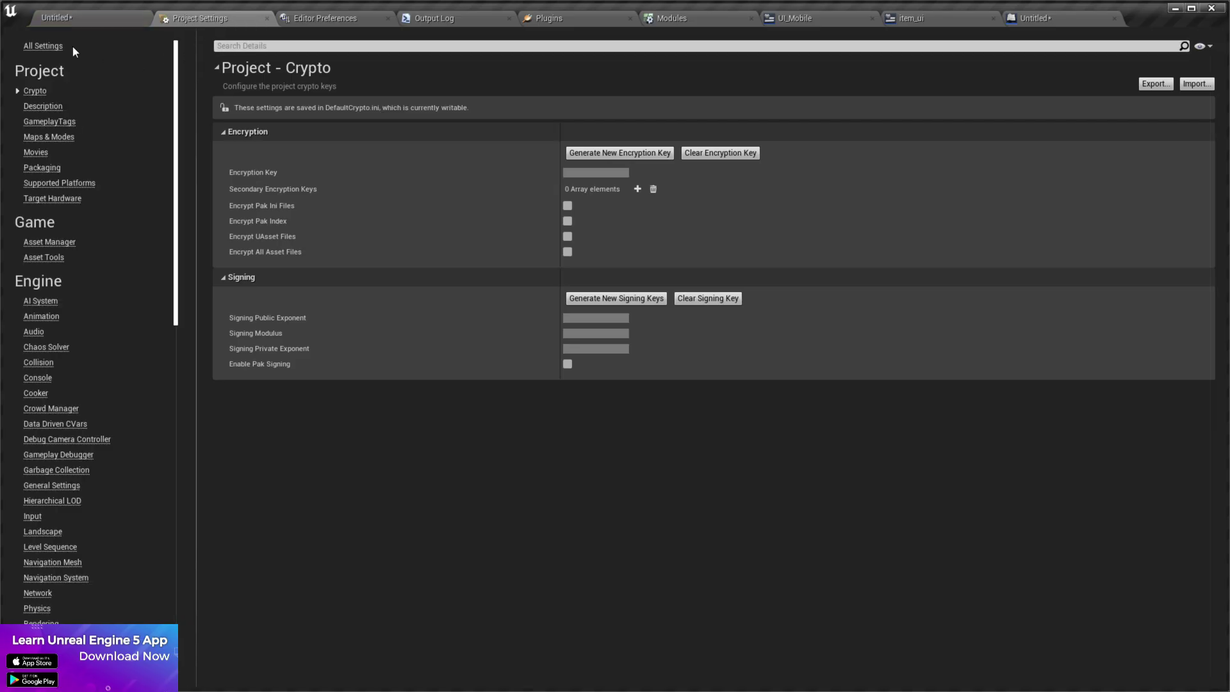
# Step: Search all project settings for 'mouse', then play-test the level full-screen and stop
pyautogui.click(56, 51)
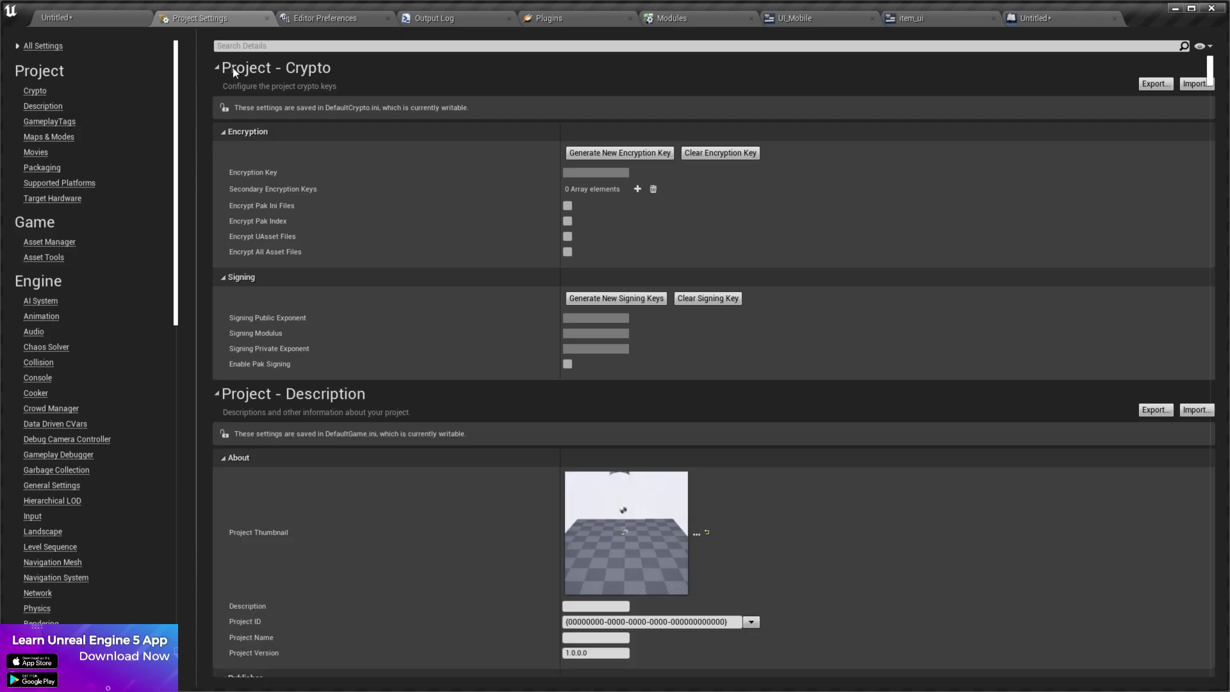
pyautogui.write('mouse')
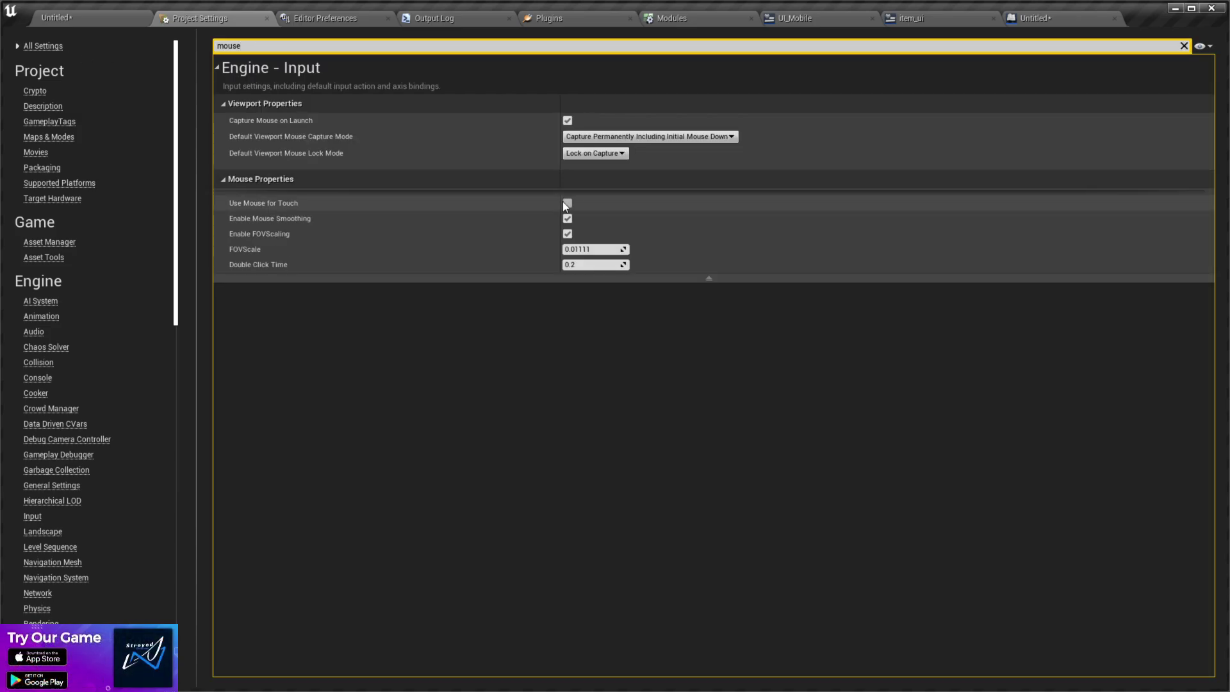
pyautogui.click(93, 21)
pyautogui.click(793, 72)
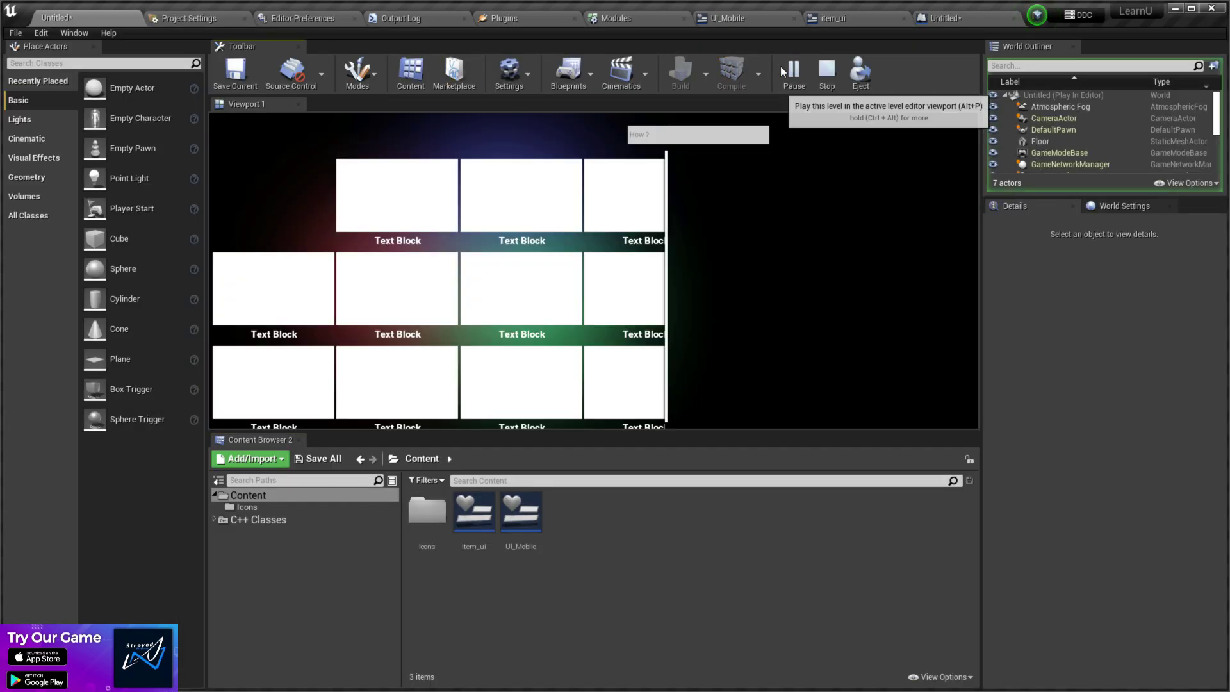
pyautogui.press('F11')
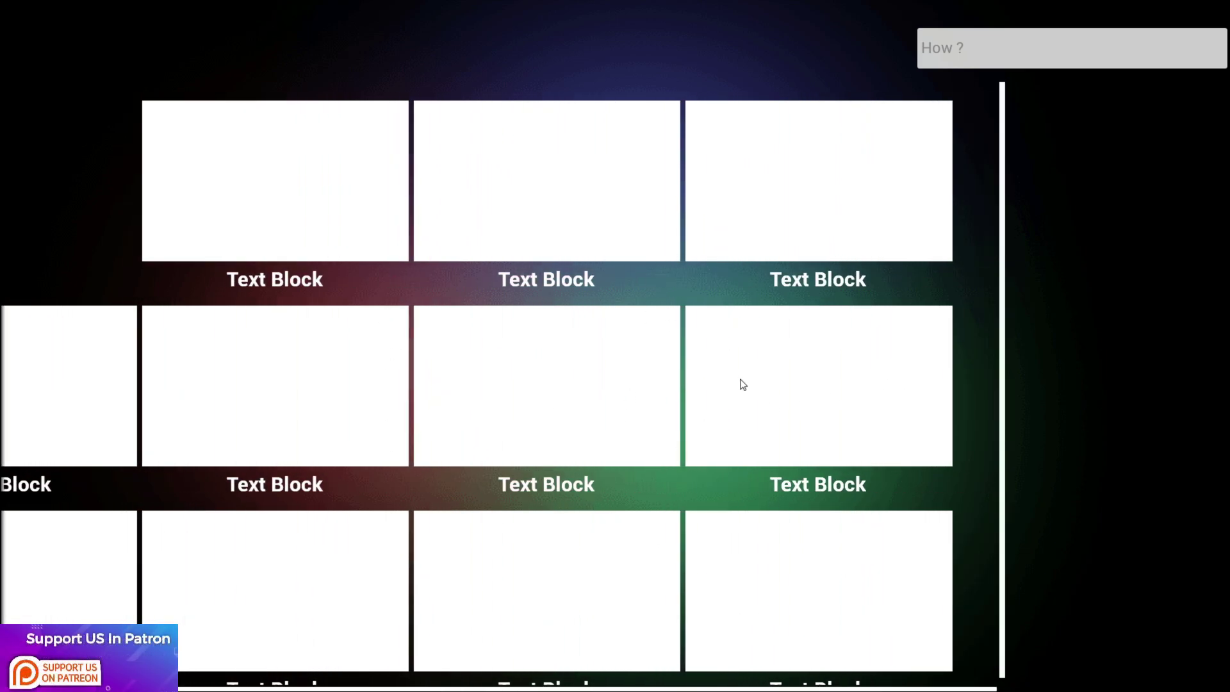
pyautogui.press('F11')
pyautogui.press('Escape')
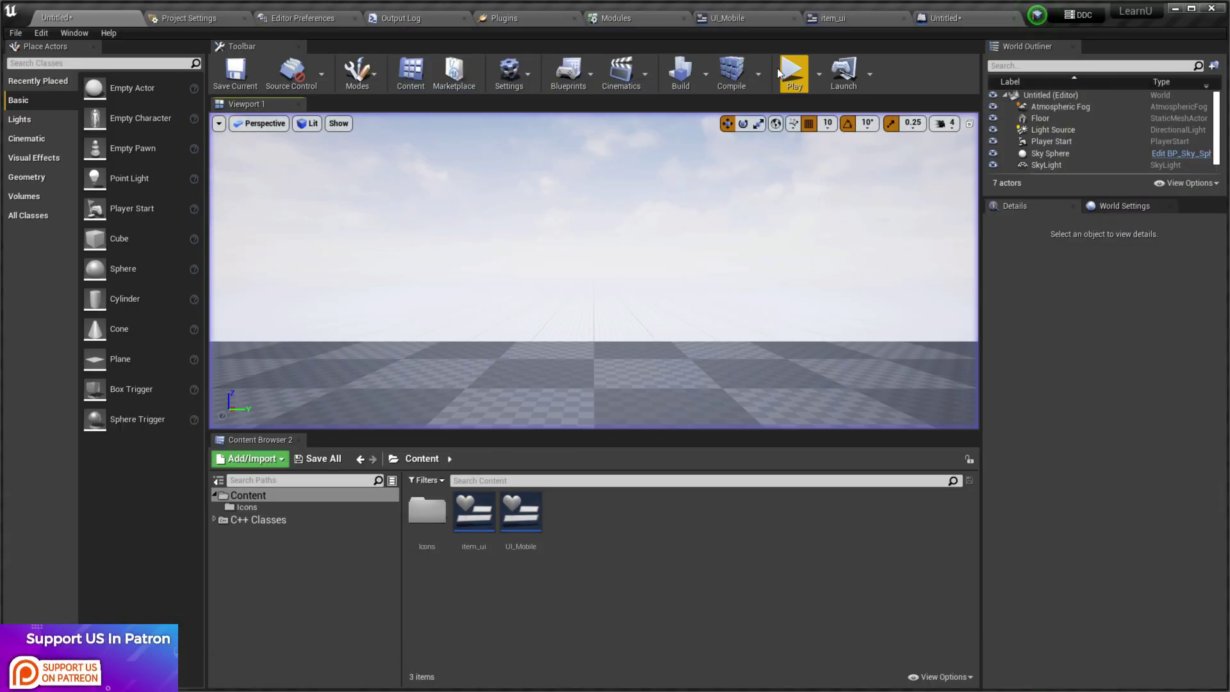
# Step: Set the UI_Mobile For Loop's last index to 20 and save the widget blueprint
pyautogui.click(762, 19)
pyautogui.click(1185, 60)
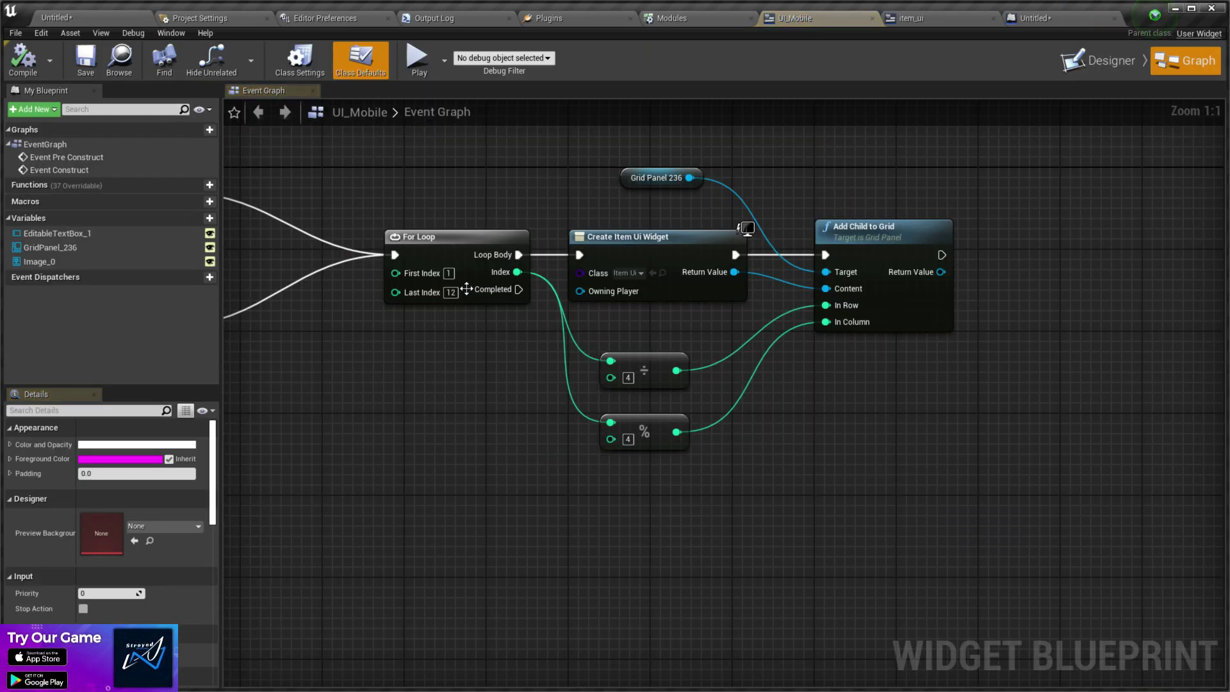
pyautogui.write('20')
pyautogui.press('Return')
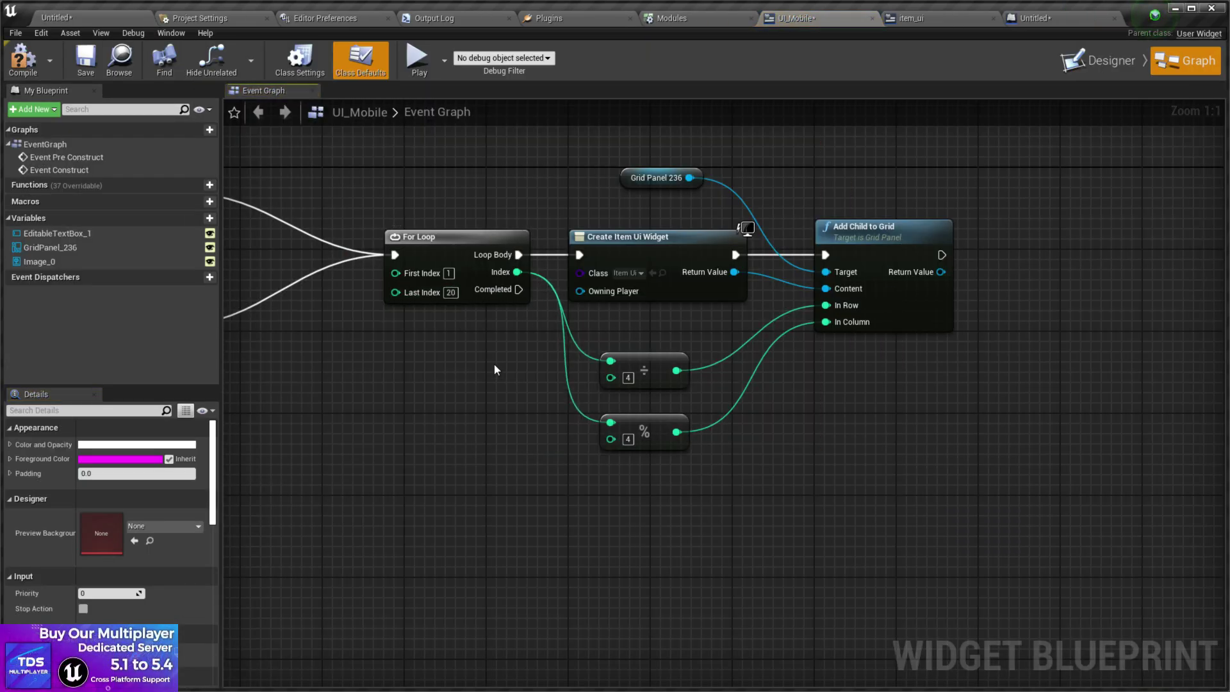
pyautogui.click(89, 64)
# Step: Play the level and drag the item grid sideways to test horizontal scrolling
pyautogui.click(73, 21)
pyautogui.click(792, 71)
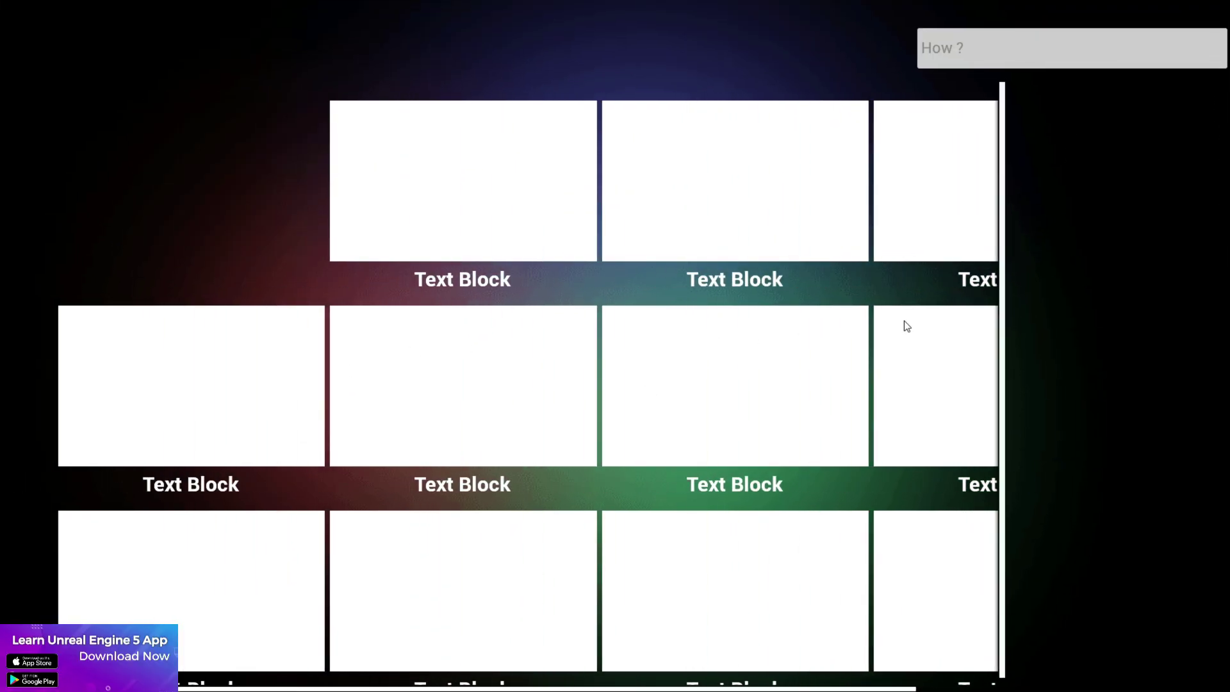
pyautogui.moveTo(905, 321); pyautogui.dragTo(75, 405)
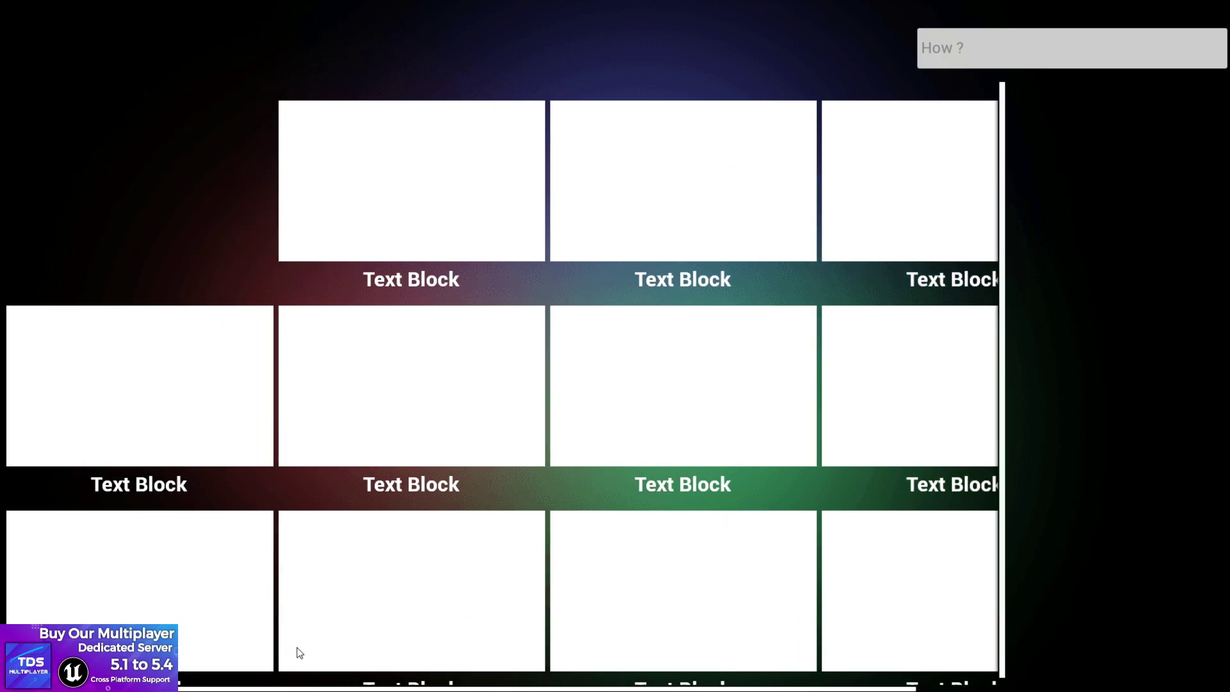
pyautogui.moveTo(475, 453); pyautogui.dragTo(170, 407)
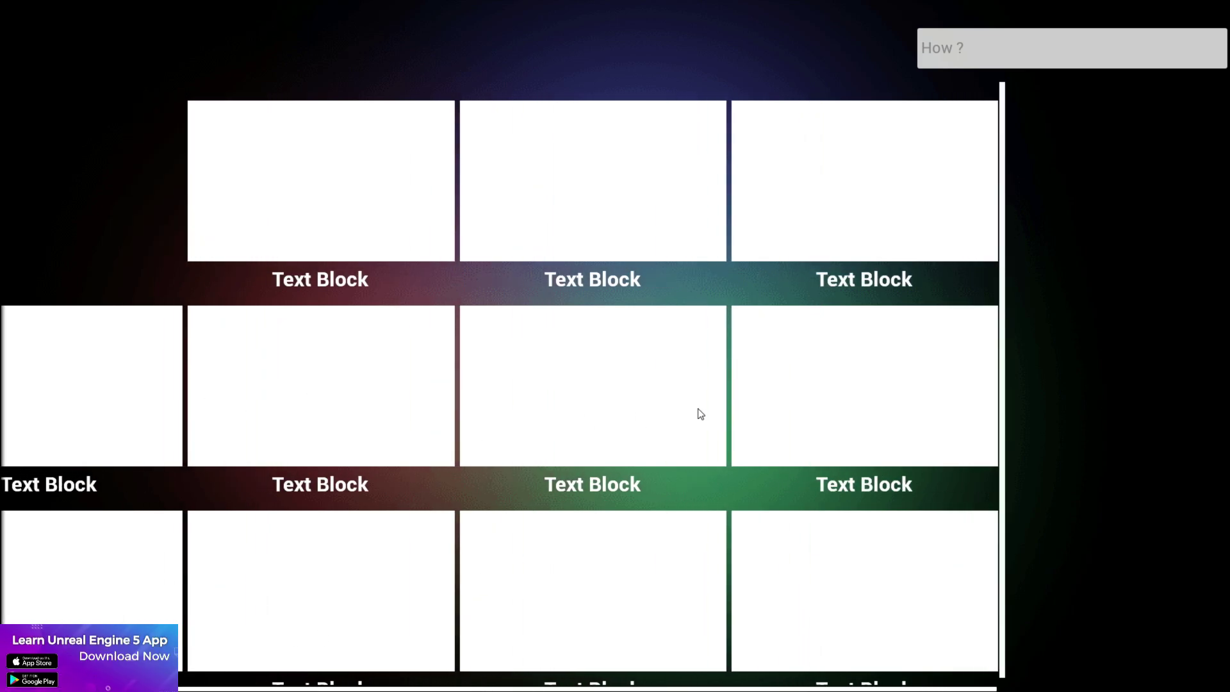